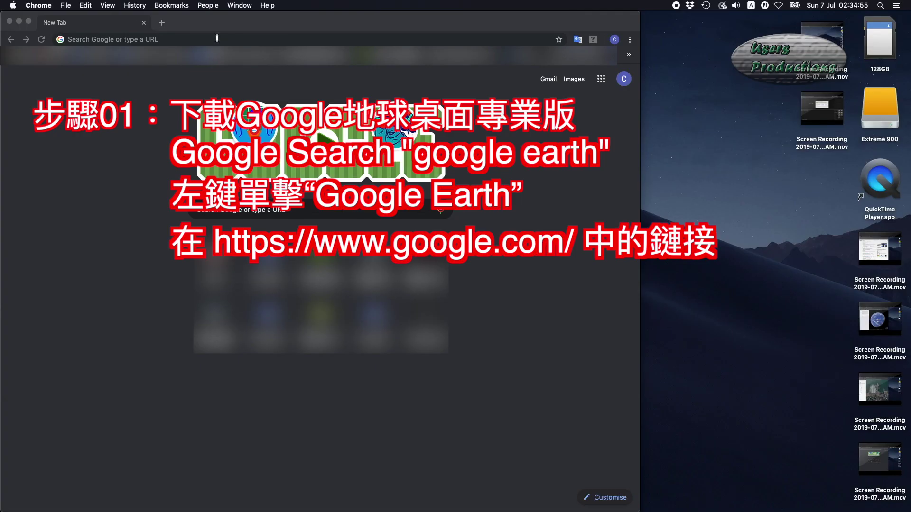
Step: Search Google for "google earth" and open the official Google Earth website from the results
text(google earth)
key(Return)
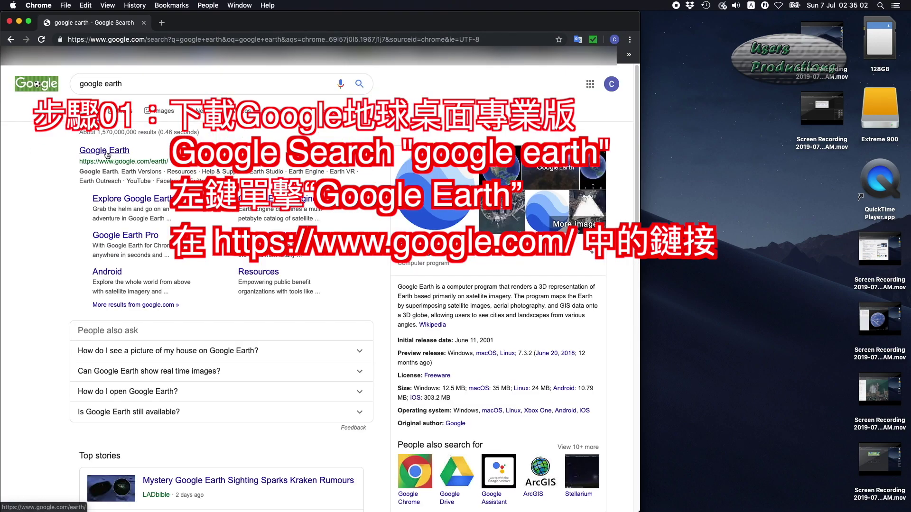
click(116, 154)
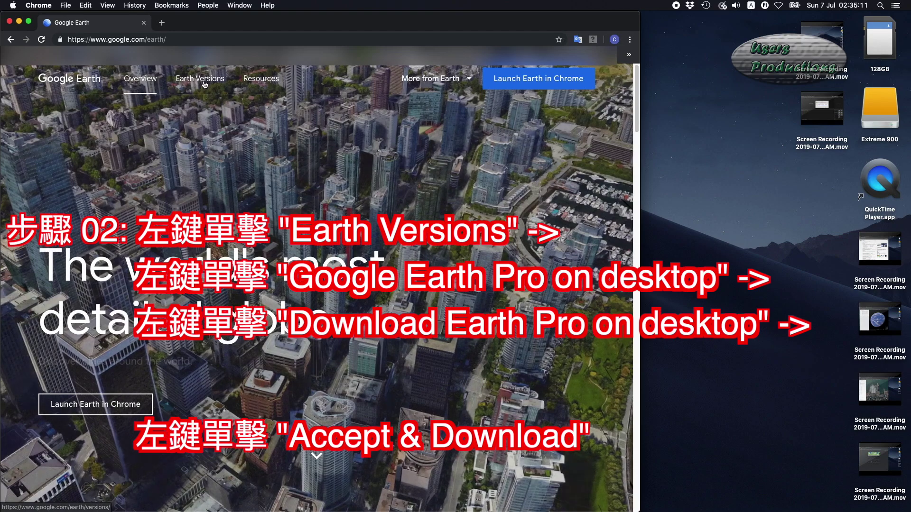
Step: Find Google Earth Pro on desktop among the Earth versions, accept its terms and download the Mac installer
click(210, 83)
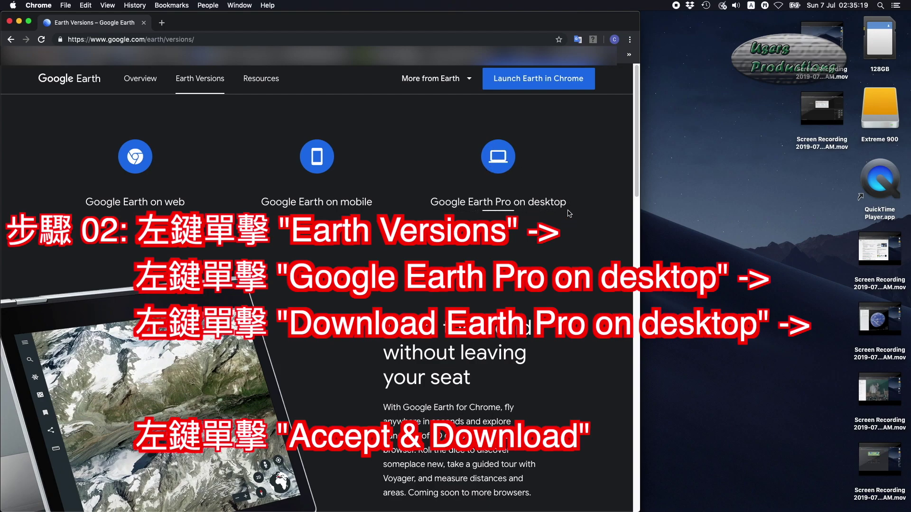
click(503, 163)
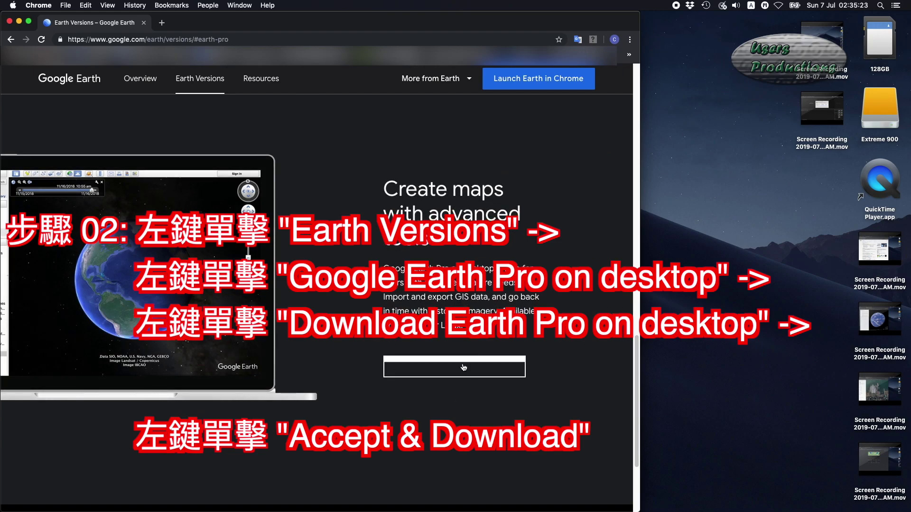
click(453, 369)
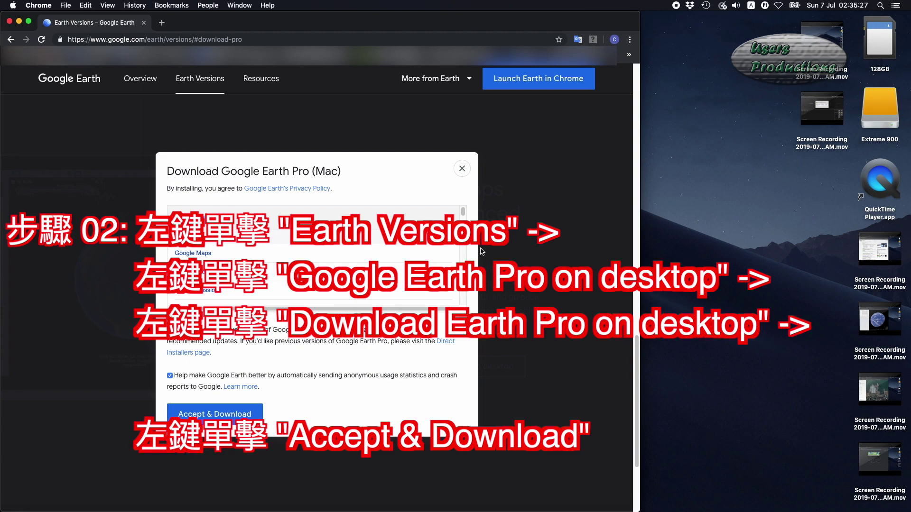
scroll(461, 220, down, 10)
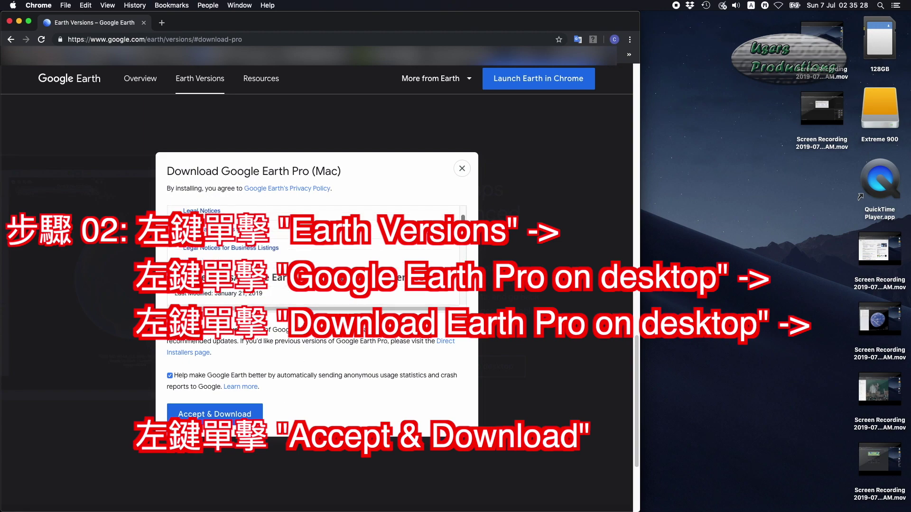
click(209, 416)
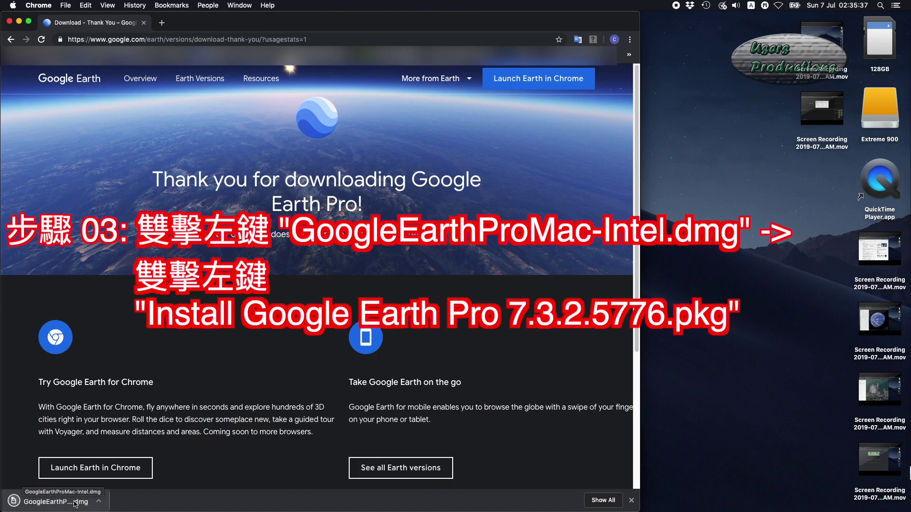
Step: Open the downloaded GoogleEarthProMac-Intel.dmg and launch the Install Google Earth Pro 7.3.2.5776.pkg package
click(74, 503)
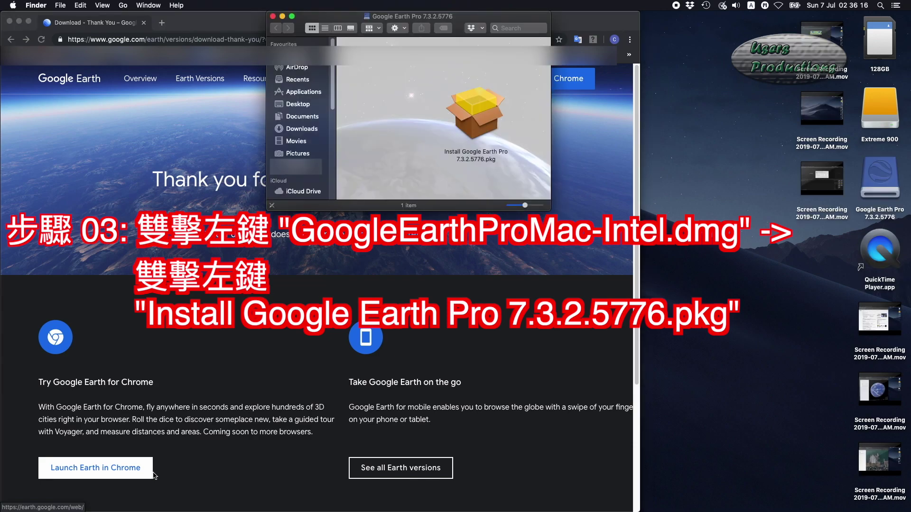
click(489, 119)
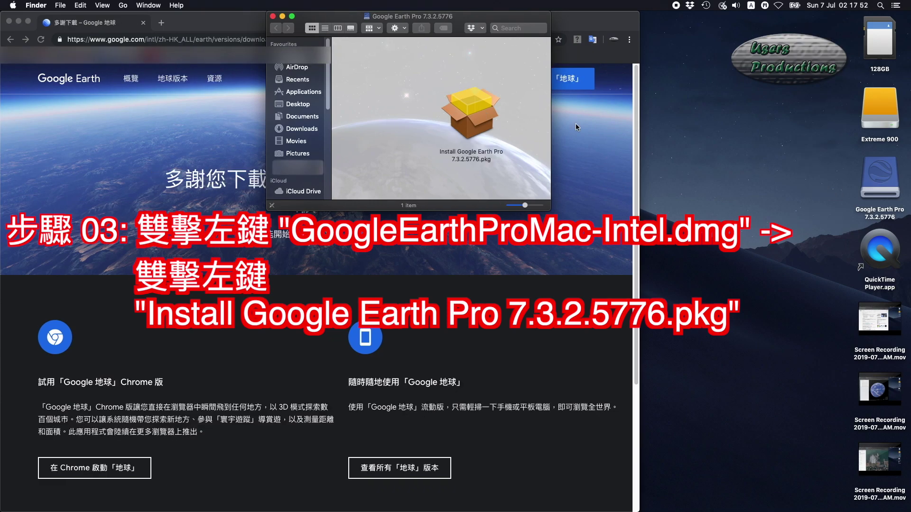
double_click(474, 112)
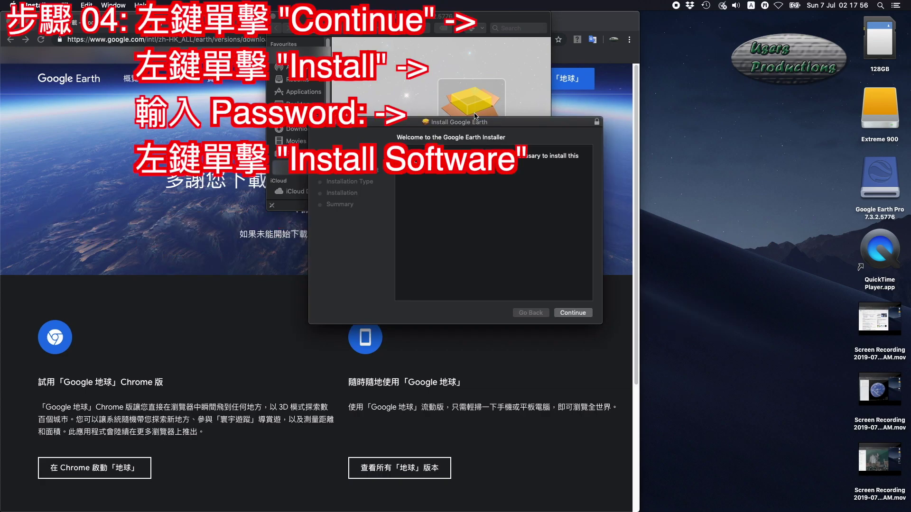
Step: Run the standard Google Earth installation, authorising it with the account password, and close the installer, moving it to the Trash
click(565, 313)
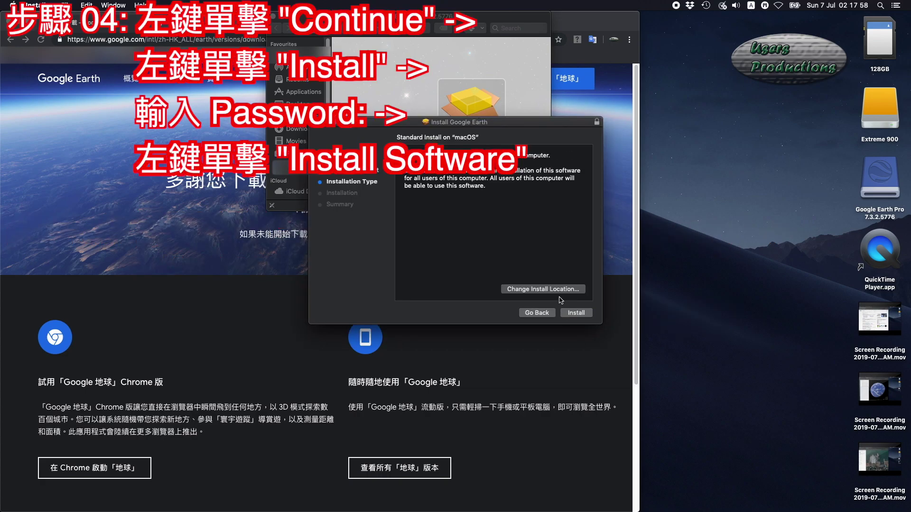
click(576, 314)
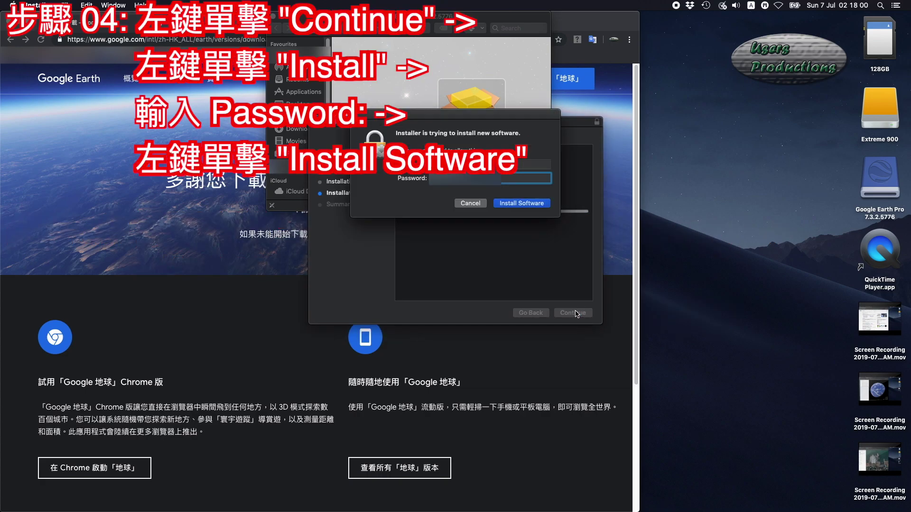
text(••••••)
key(Return)
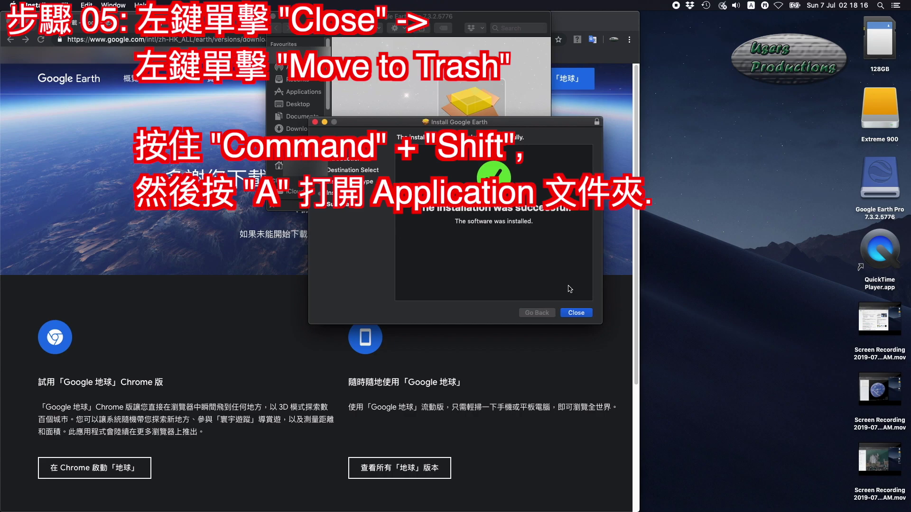
click(582, 314)
click(524, 177)
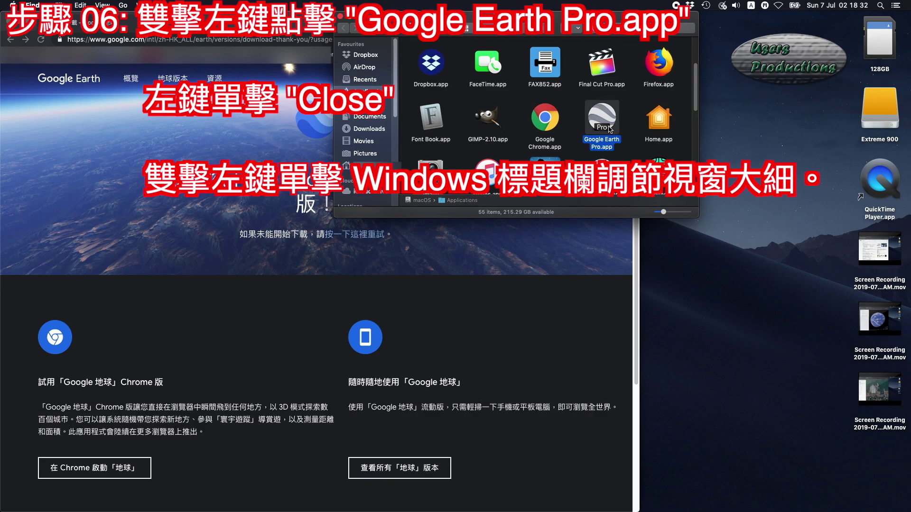
Step: Launch Google Earth Pro from the Applications folder and close its start-up tips
double_click(610, 129)
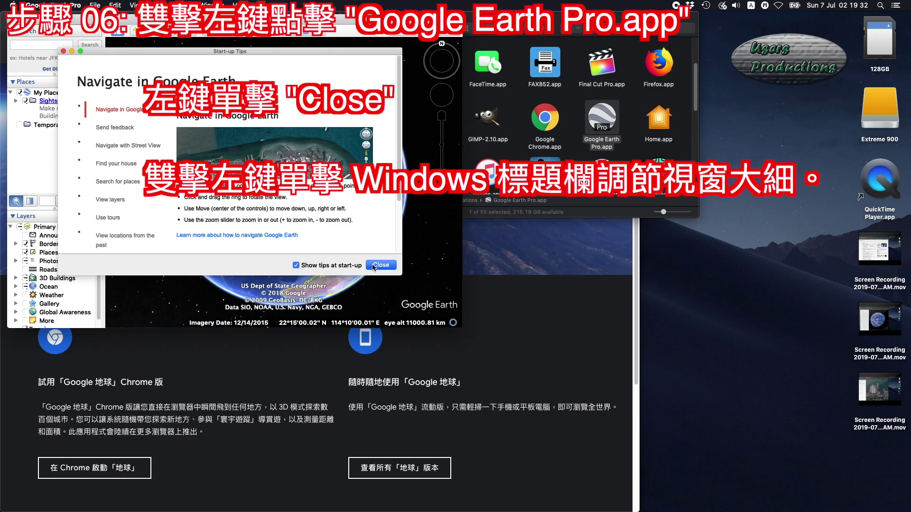
click(381, 265)
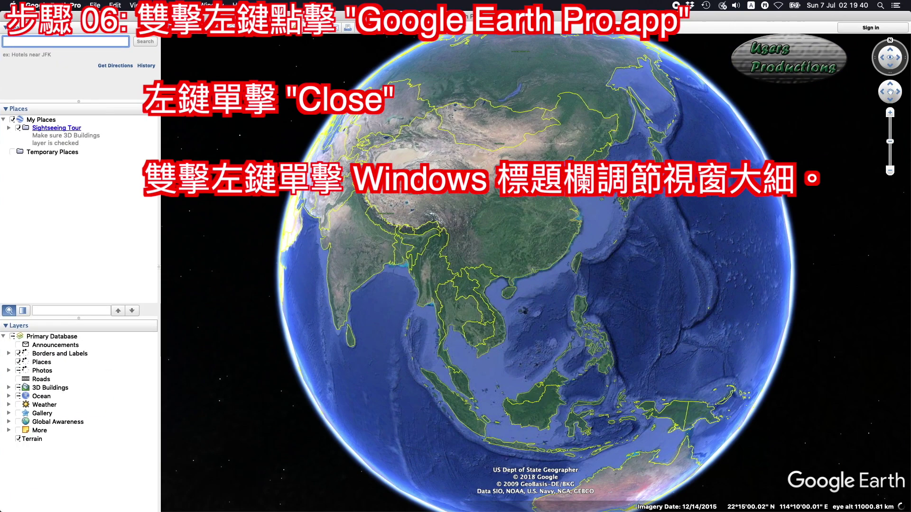
Step: Search for "hong kong convent" and fly to the first suggestion, the Hong Kong Convention and Exhibition Centre in Wan Chai
click(105, 42)
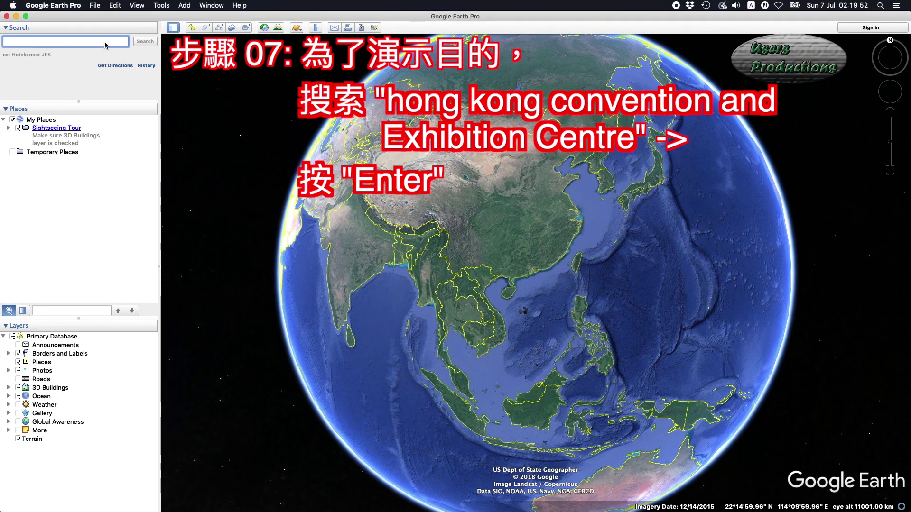
text(hong kong)
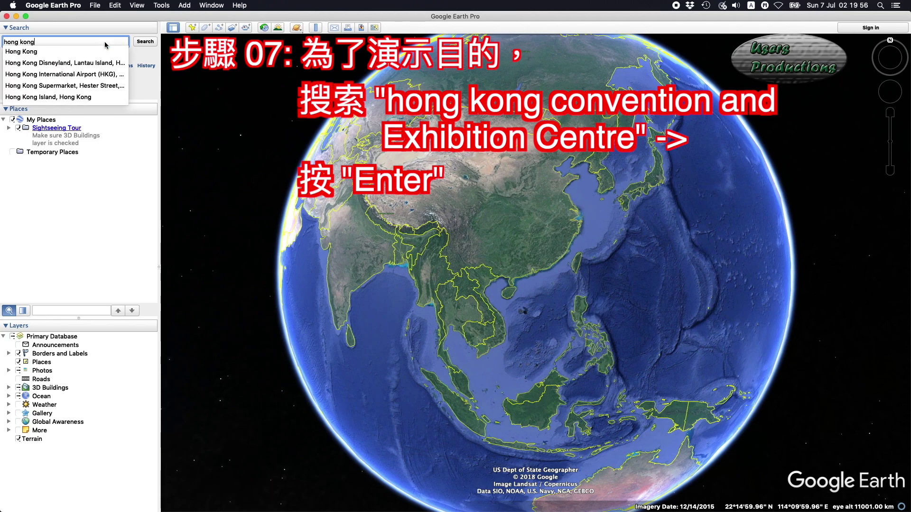
text( convent)
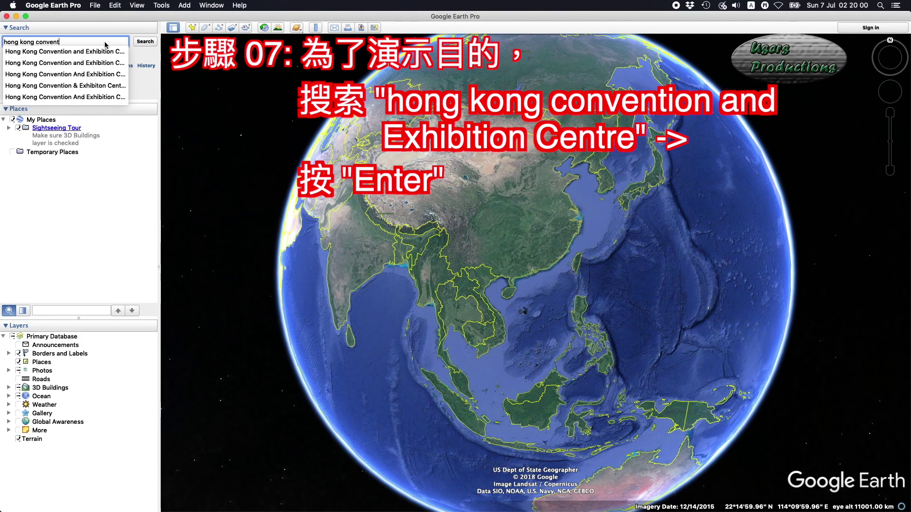
key(Down)
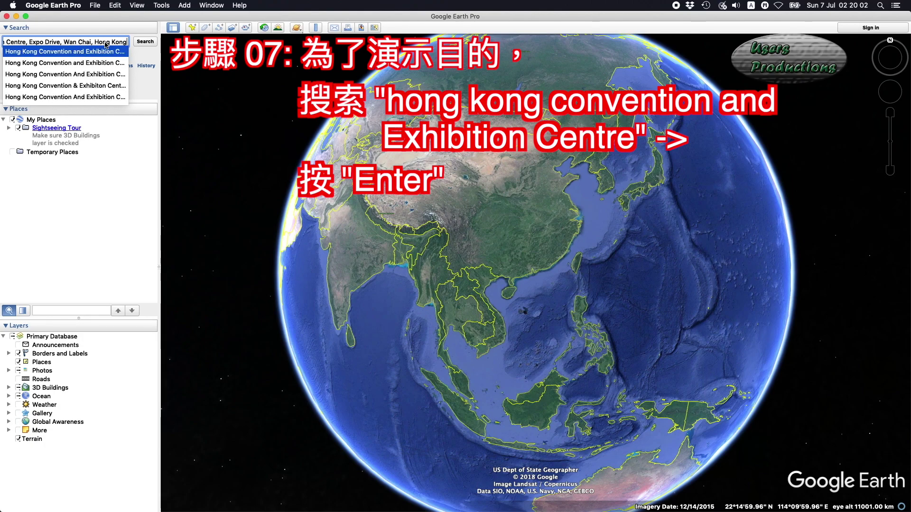
key(Return)
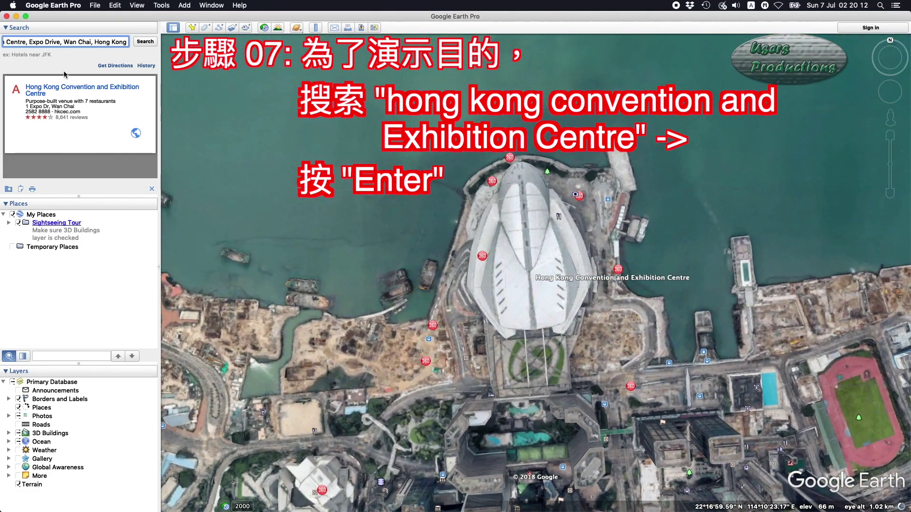
Step: Turn off all Primary Database layers and everything under My Places
click(12, 383)
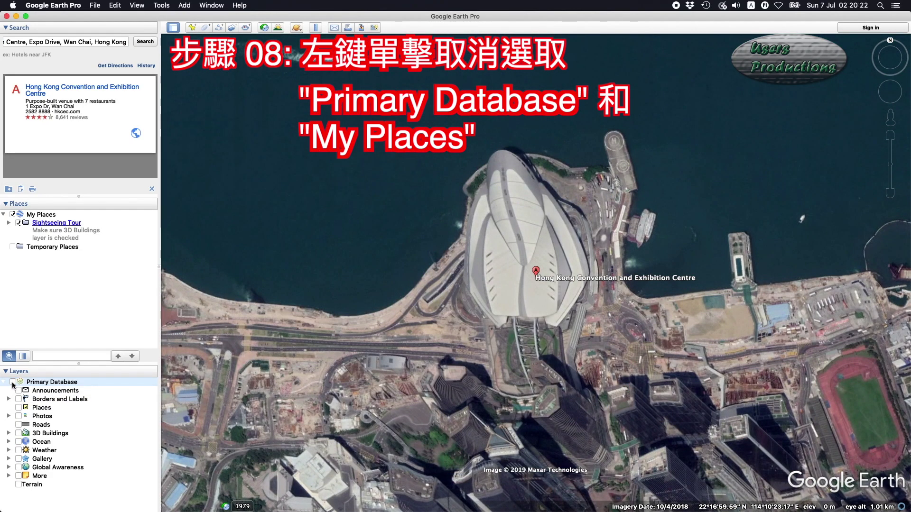
click(12, 215)
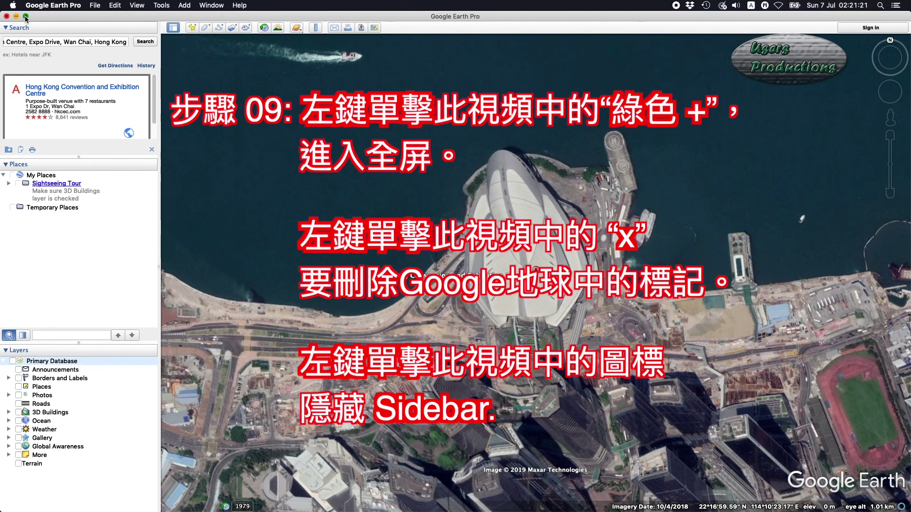
Step: Switch Google Earth Pro to full screen, then clear the search result marker and hide the sidebar
click(26, 17)
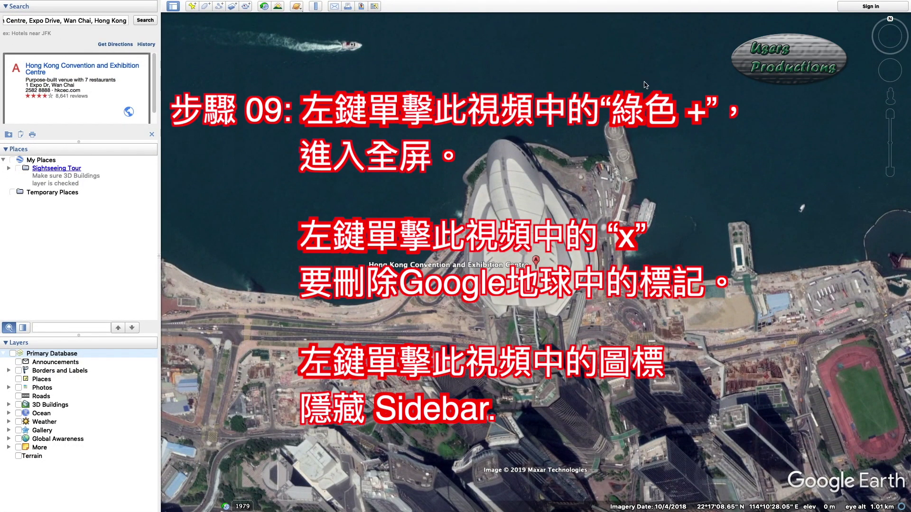
click(152, 129)
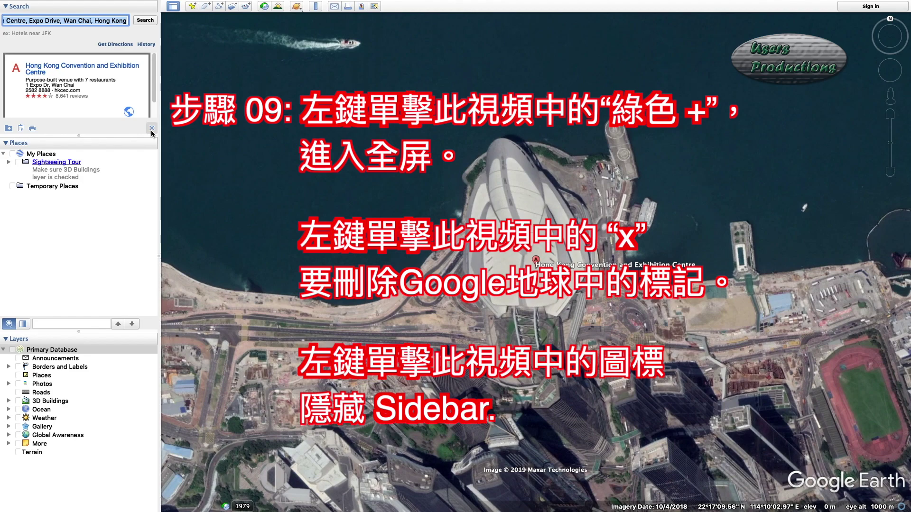
click(152, 128)
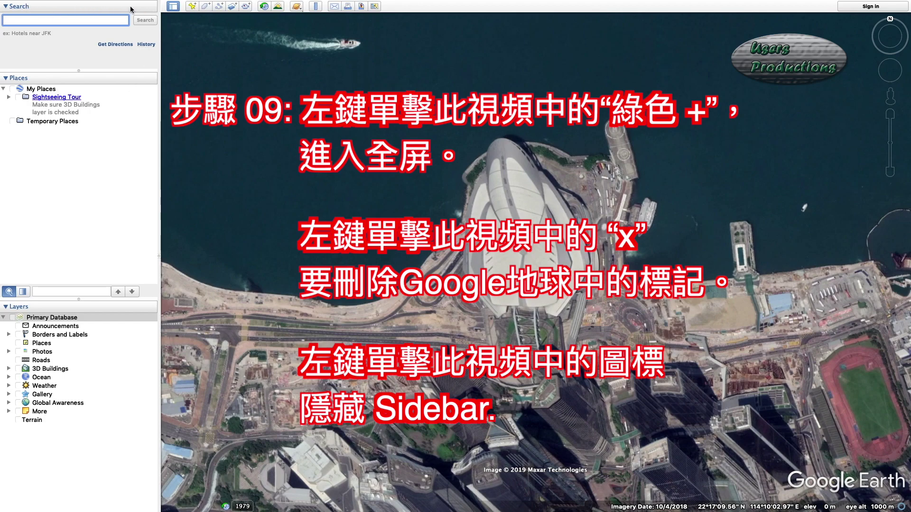
click(175, 7)
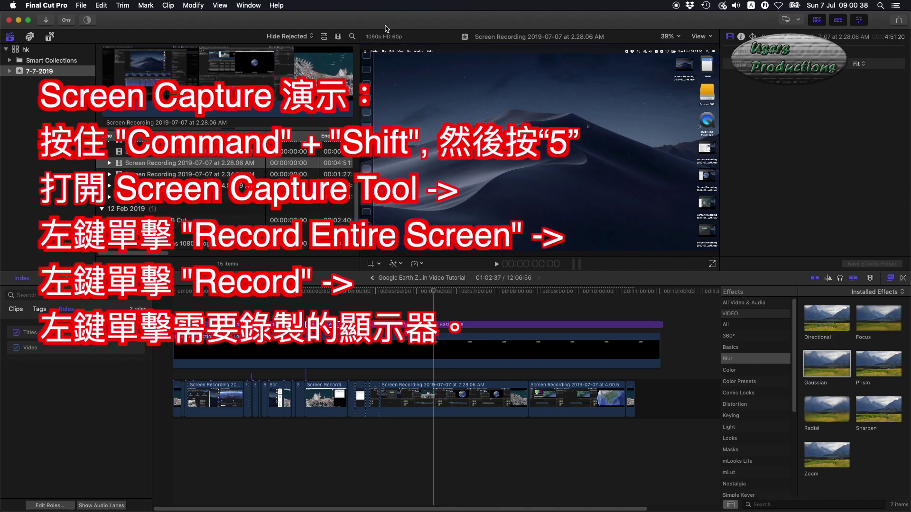
Step: Start a macOS screen recording of the entire screen on Display 1
key(super+shift+5)
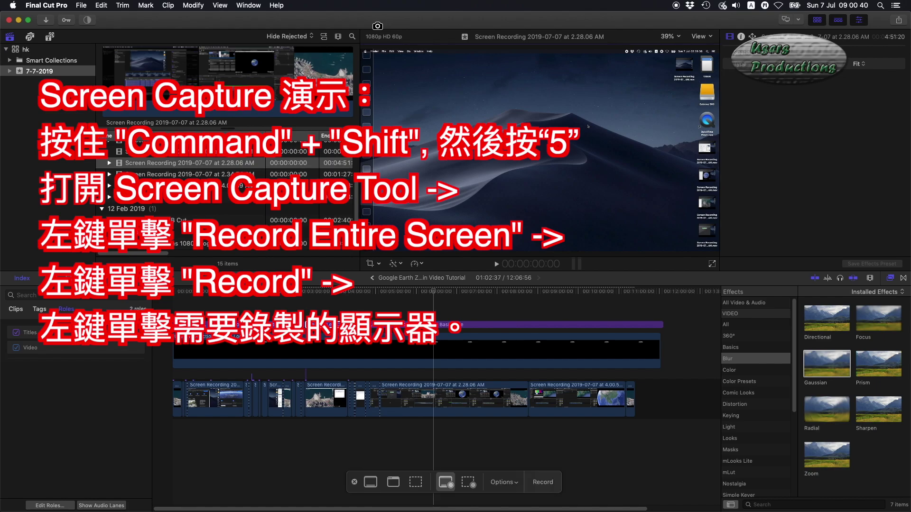
click(446, 482)
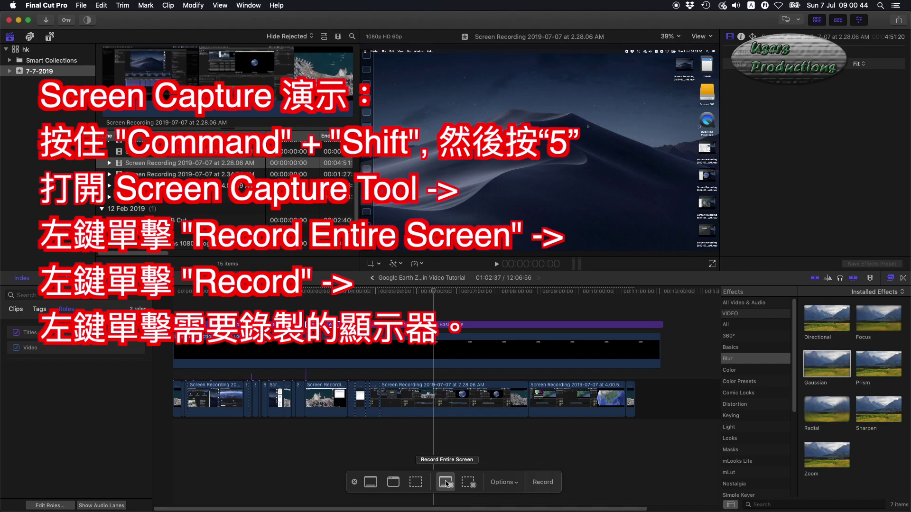
click(540, 484)
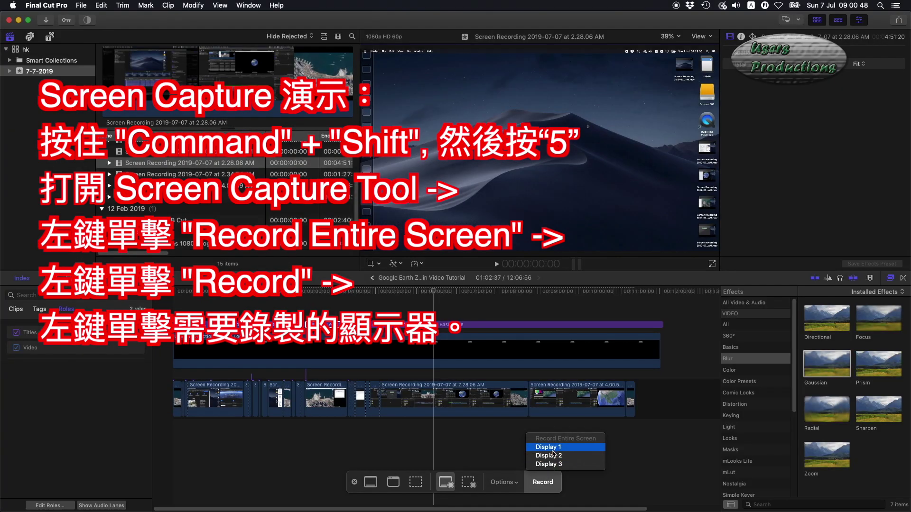
click(552, 448)
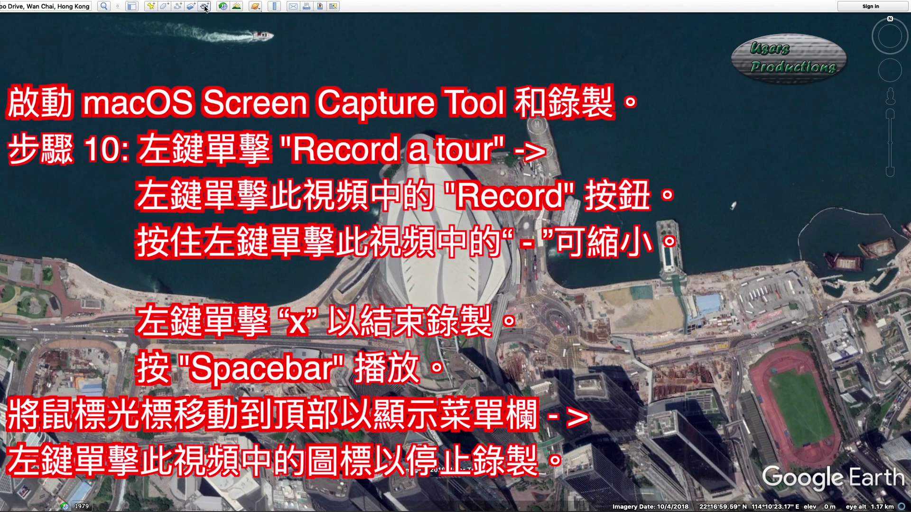
Step: Start recording a tour in Google Earth Pro and zoom out from the convention centre
click(205, 7)
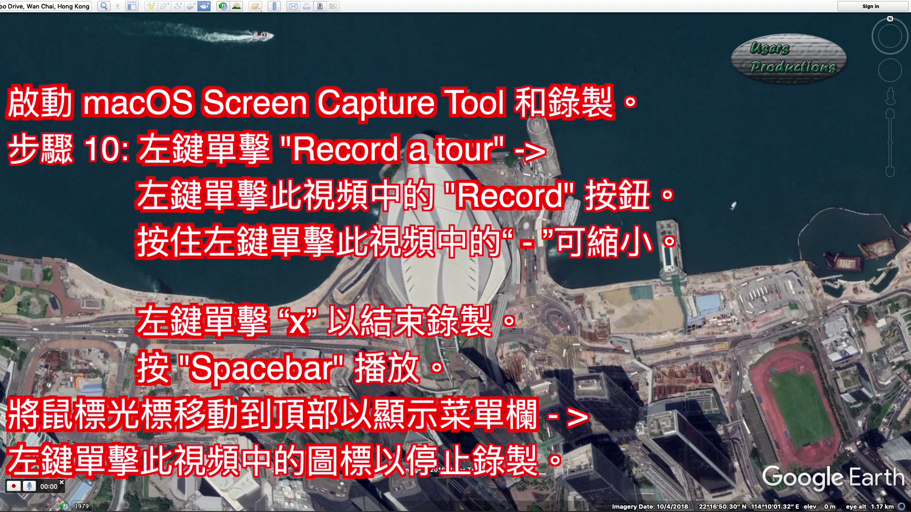
click(14, 487)
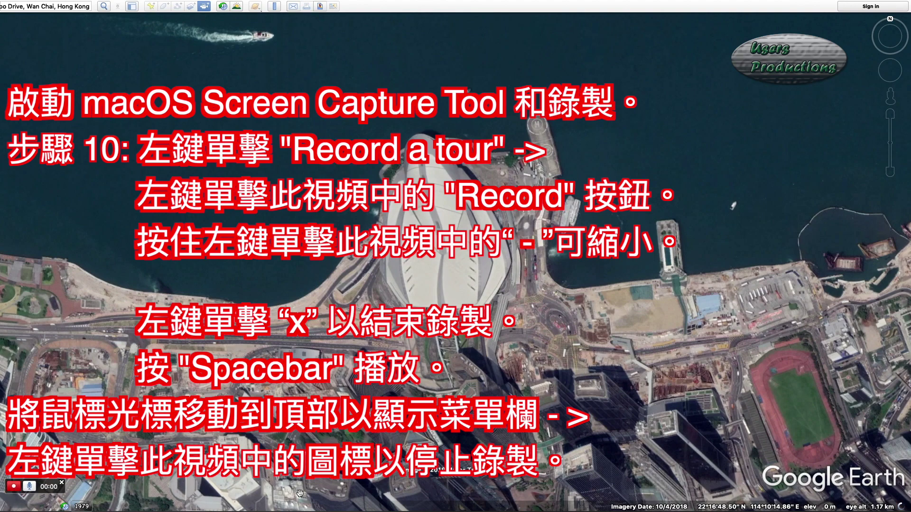
click(891, 172)
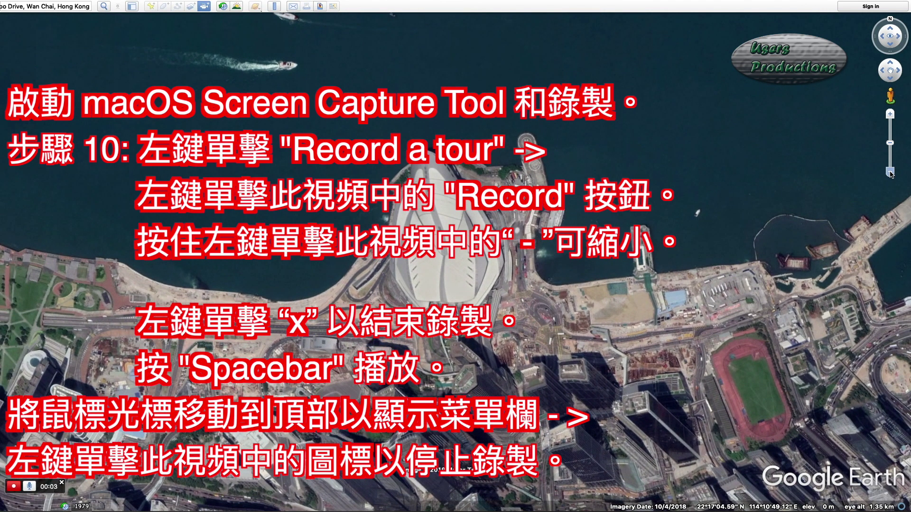
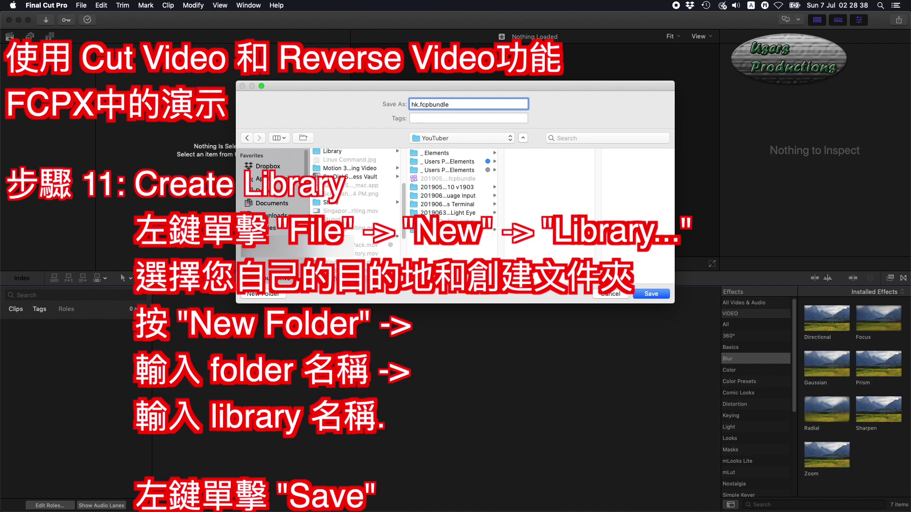
Step: Create a folder named HK inside the YouTuber folder and save the new library there as hk.fcpbundle
click(268, 295)
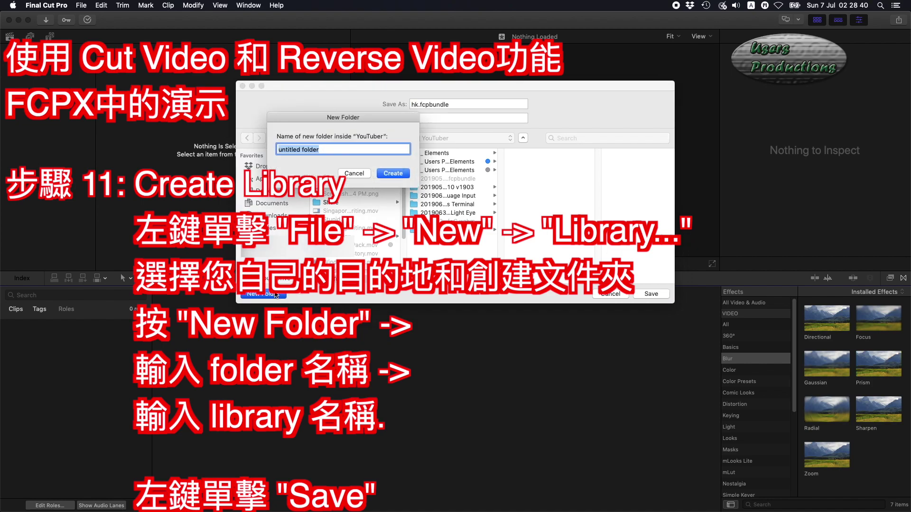
text(H)
key(Return)
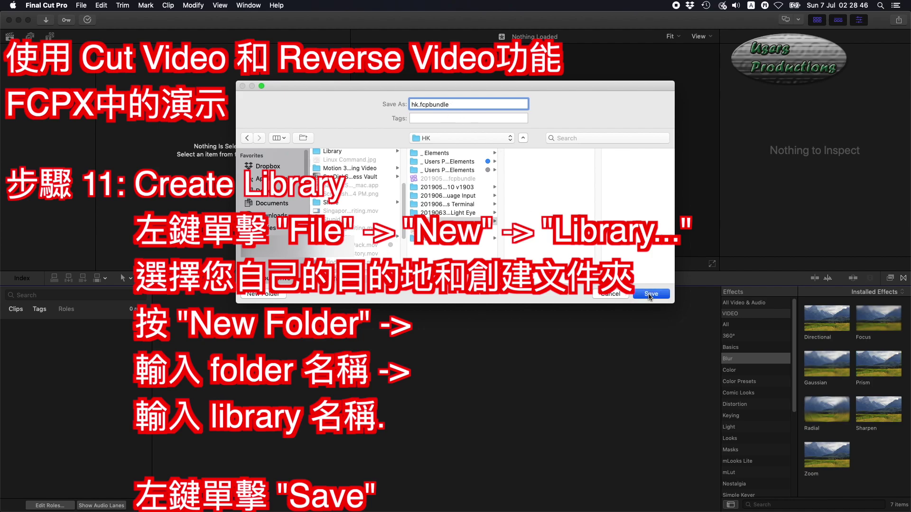
click(650, 296)
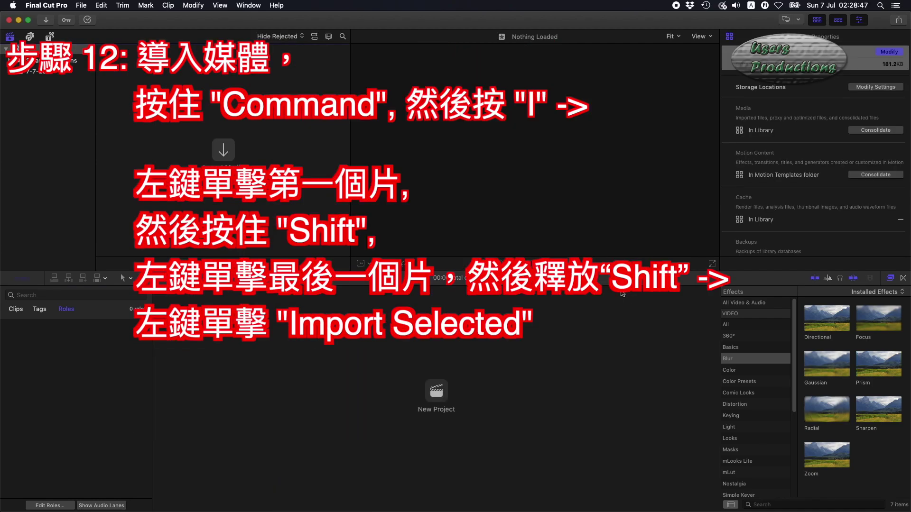
Step: Import the five screen recordings from the Desktop into the 7-7-2019 event
click(224, 151)
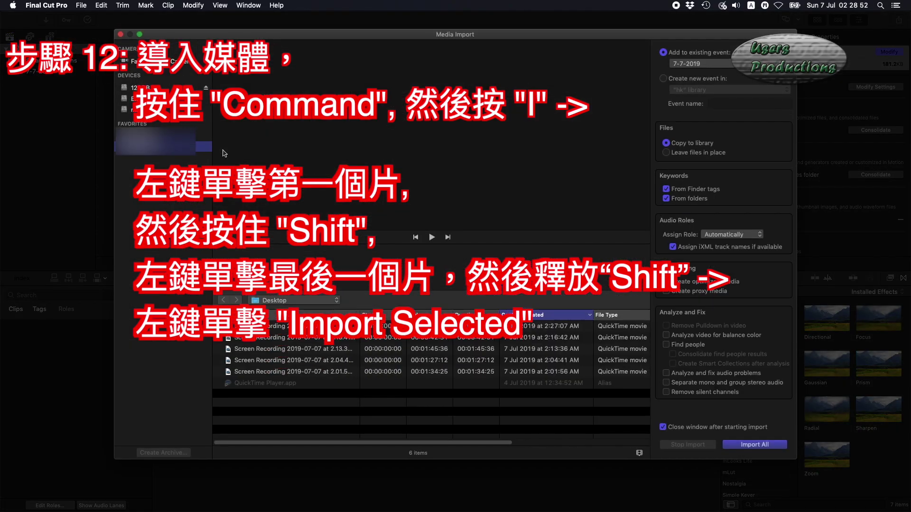
click(281, 327)
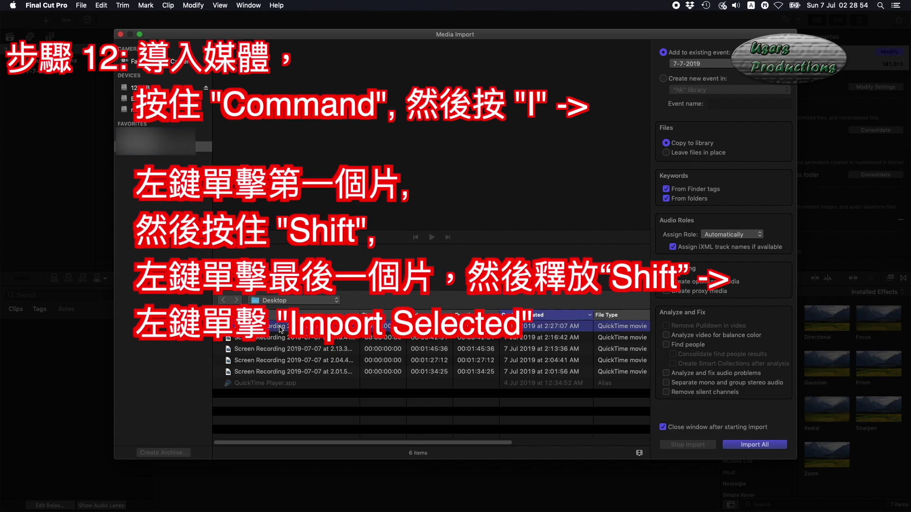
shift+click(306, 372)
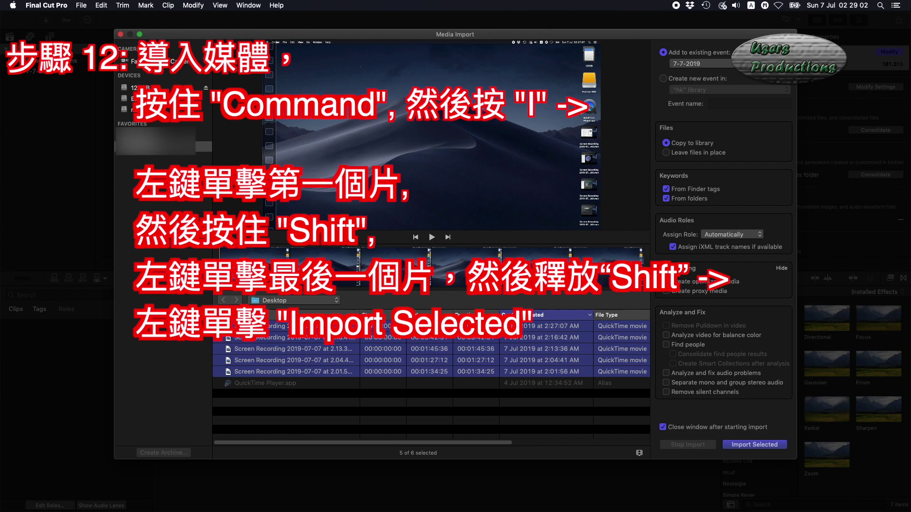
click(755, 444)
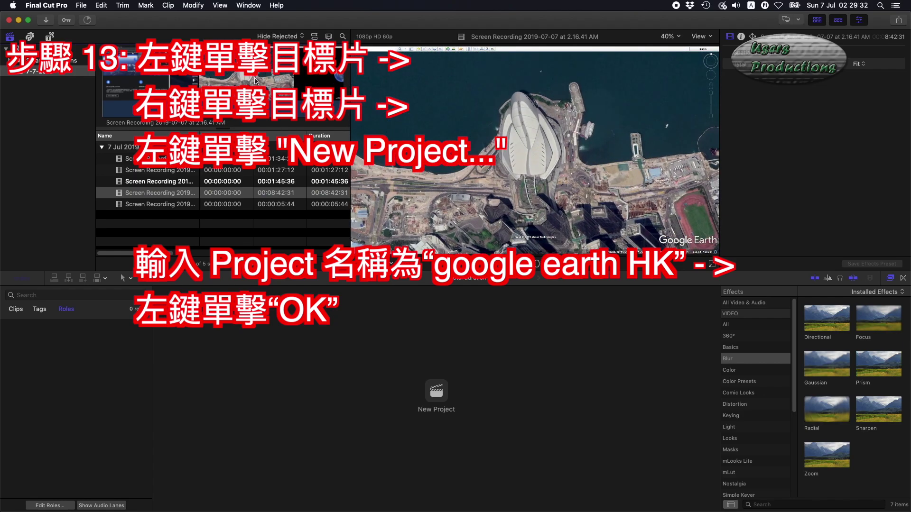
Step: Create a 1080p HD, 60p project named "google earth HK" from the 2.16.41 AM screen recording
click(180, 194)
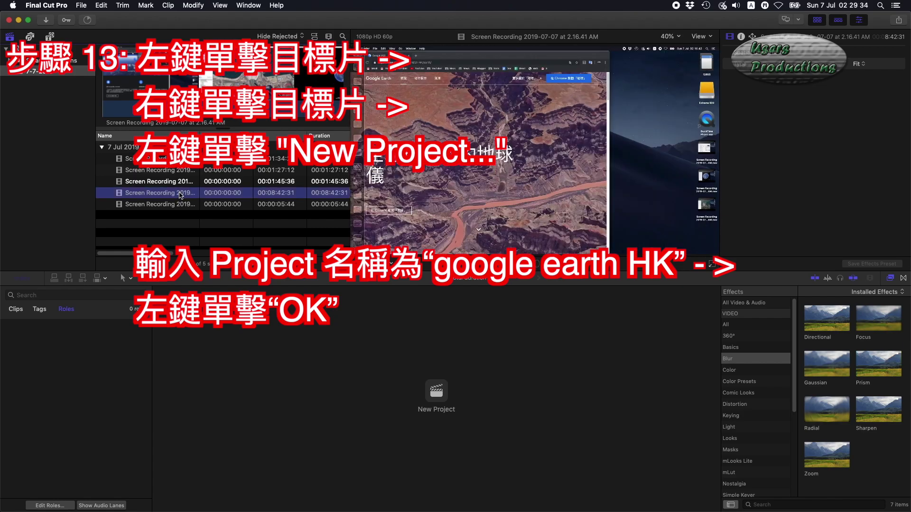
right_click(180, 195)
click(214, 198)
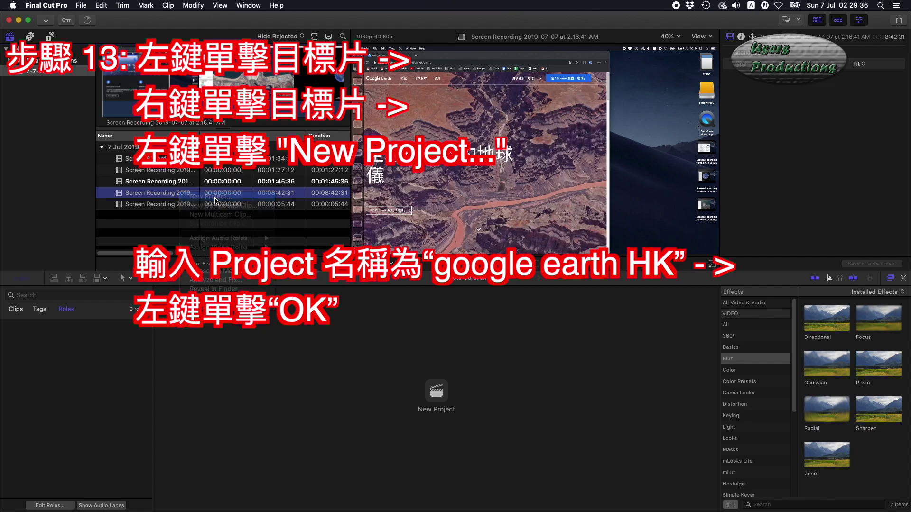
text(google earth HK)
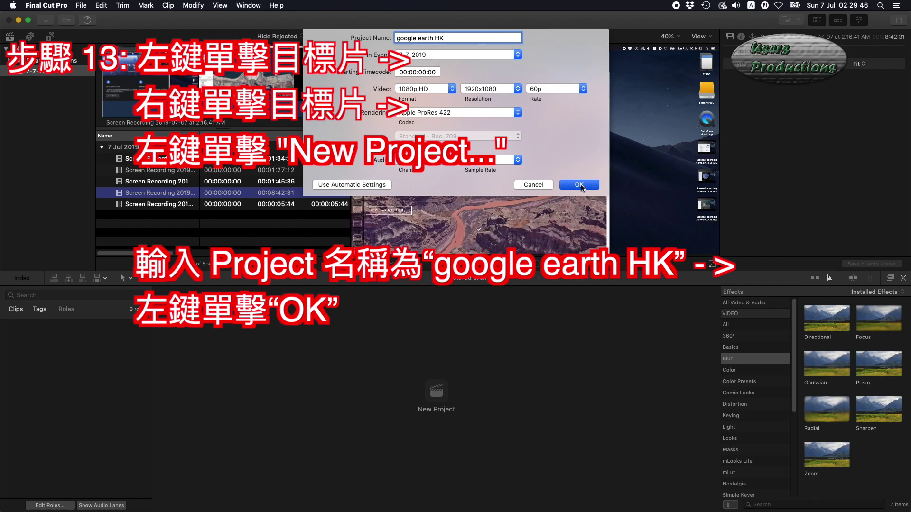
click(580, 184)
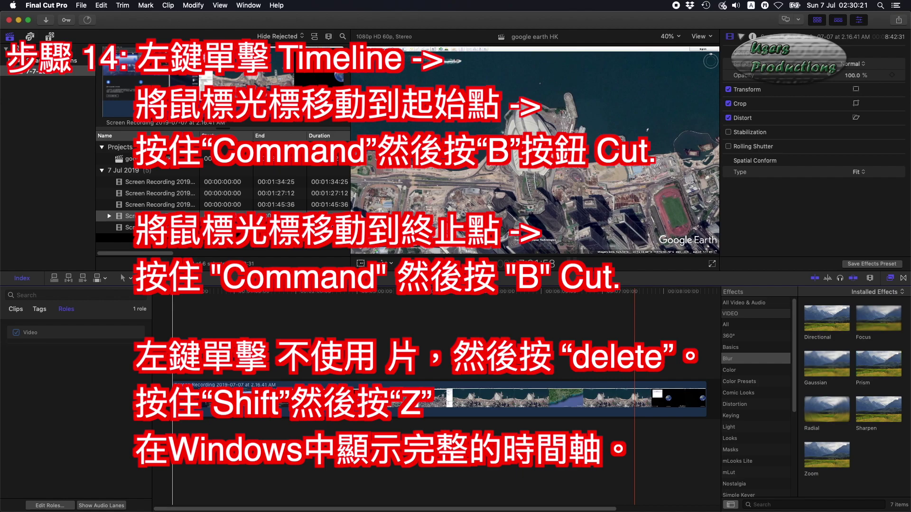
Step: Split the timeline clip where the zoom-out starts, at about 7:31:58, and where it ends, at about 7:55:11
key(super+b)
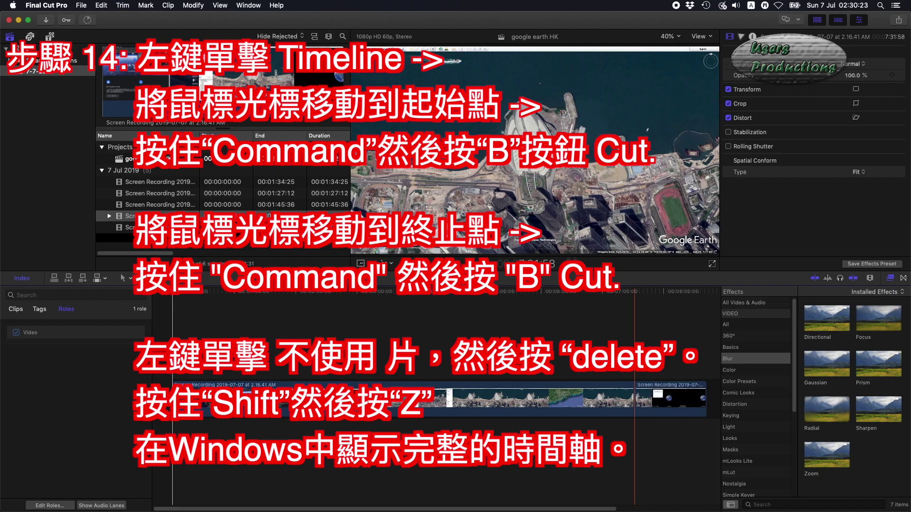
click(660, 338)
key(super+b)
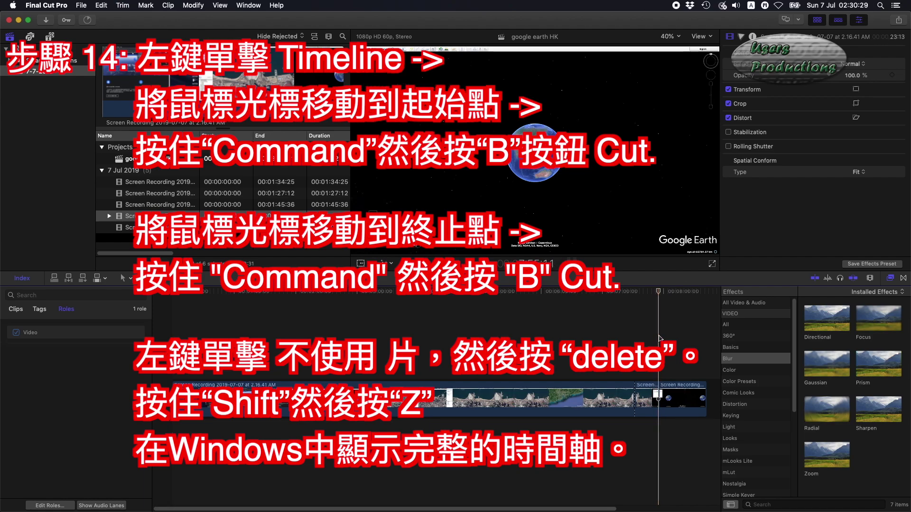
Step: Delete the footage before and after the zoom-out segment and fit the remaining clip to the timeline
click(597, 398)
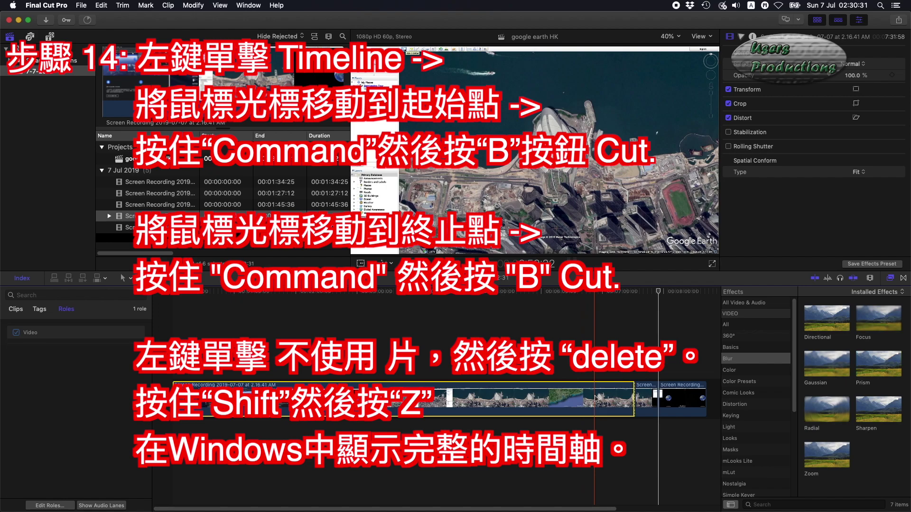
key(Delete)
key(Delete)
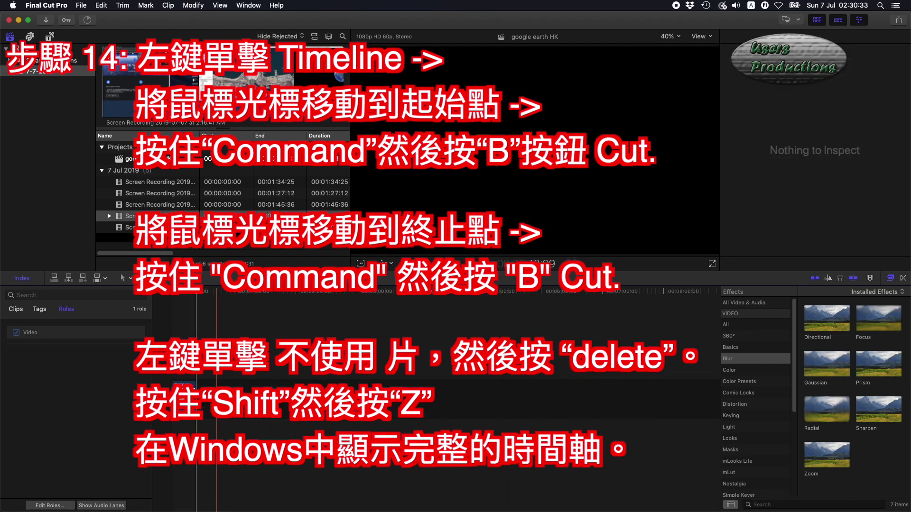
drag(195, 292, 174, 296)
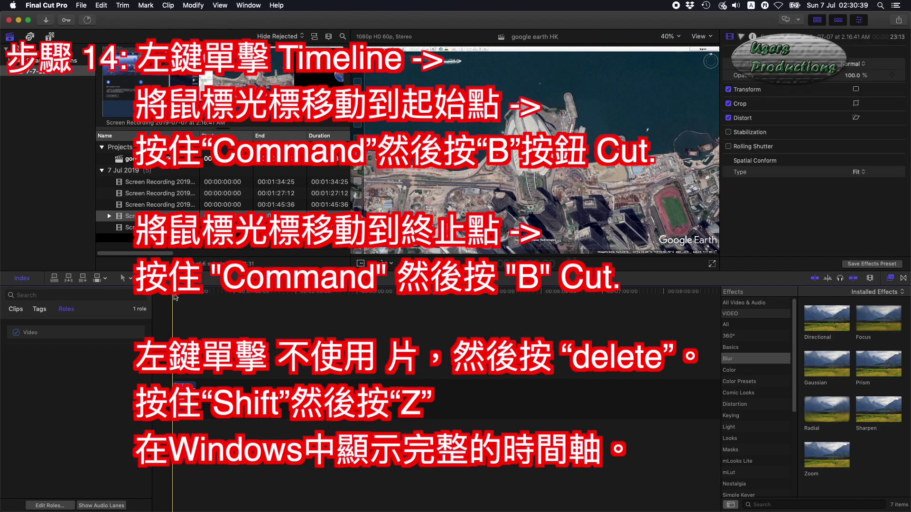
key(shift+z)
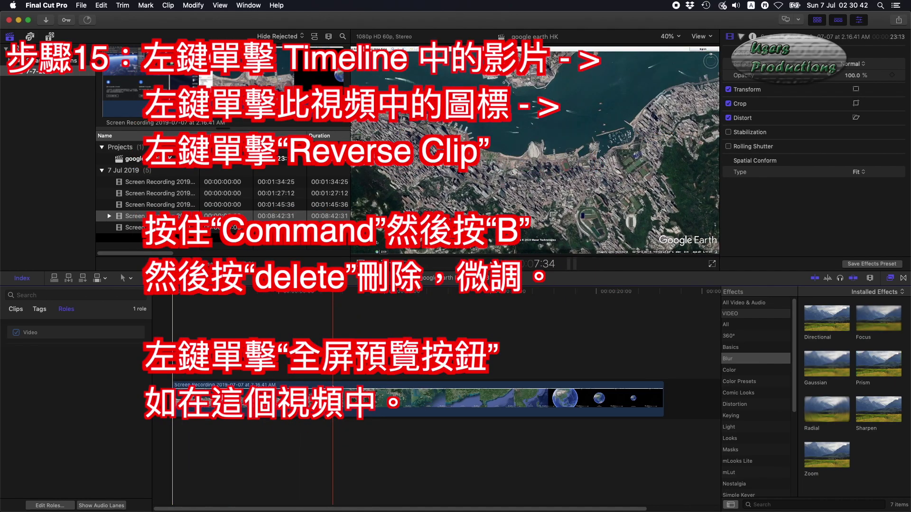
Step: Reverse the zoom-out clip in the timeline so it plays as a zoom-in
click(407, 402)
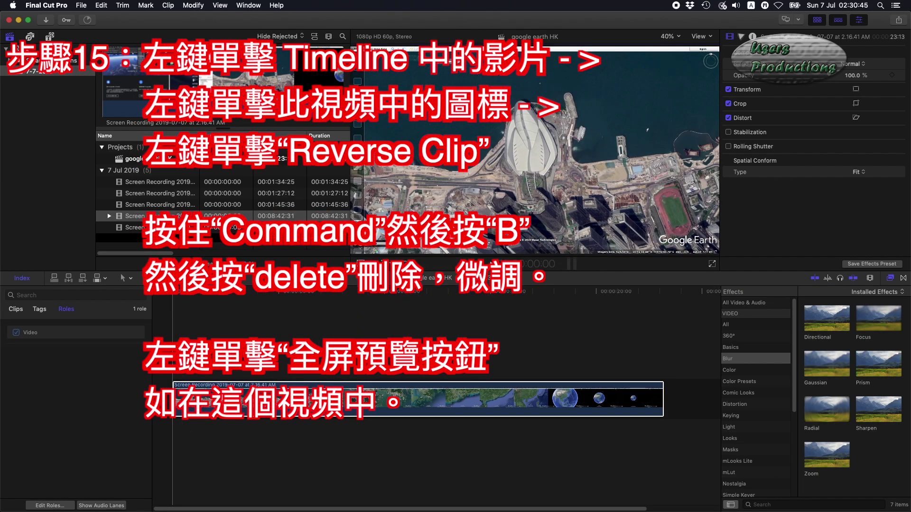
click(427, 268)
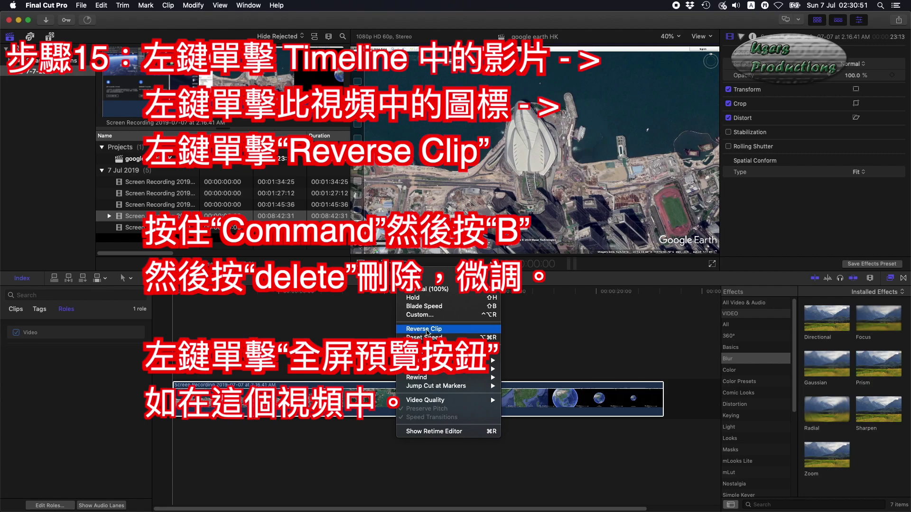
click(433, 330)
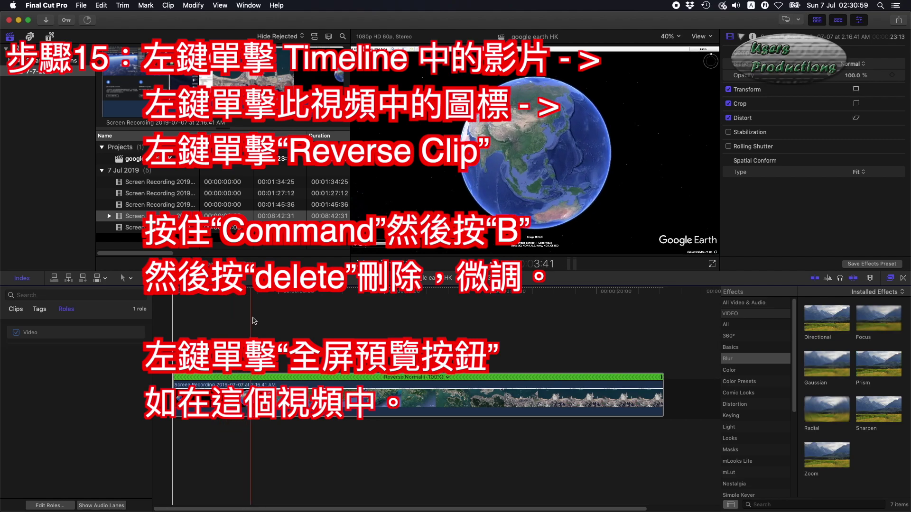
Step: Split the reversed clip at 3:39 and delete the opening part with the distant globe
click(250, 318)
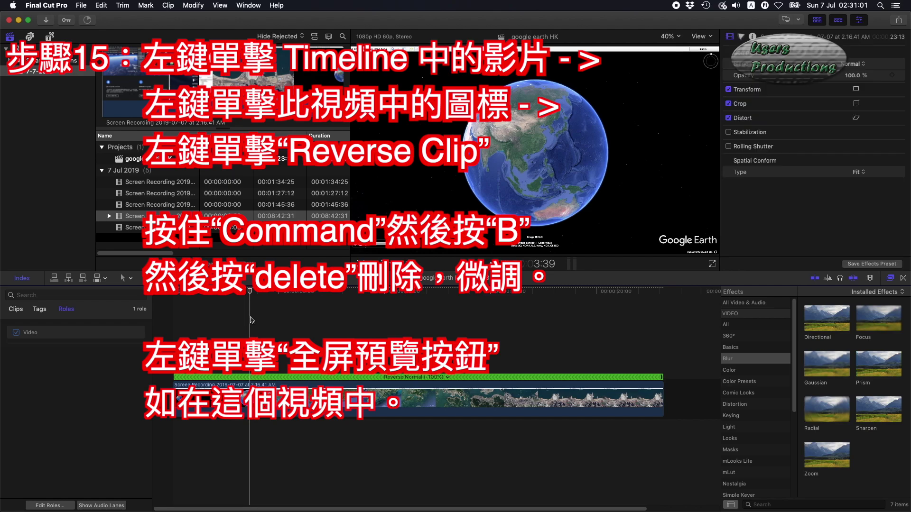
key(super+b)
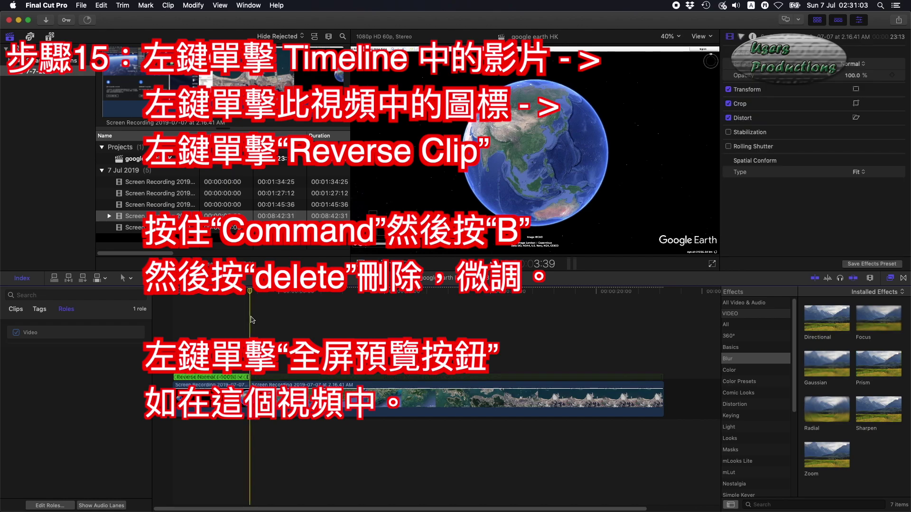
click(216, 380)
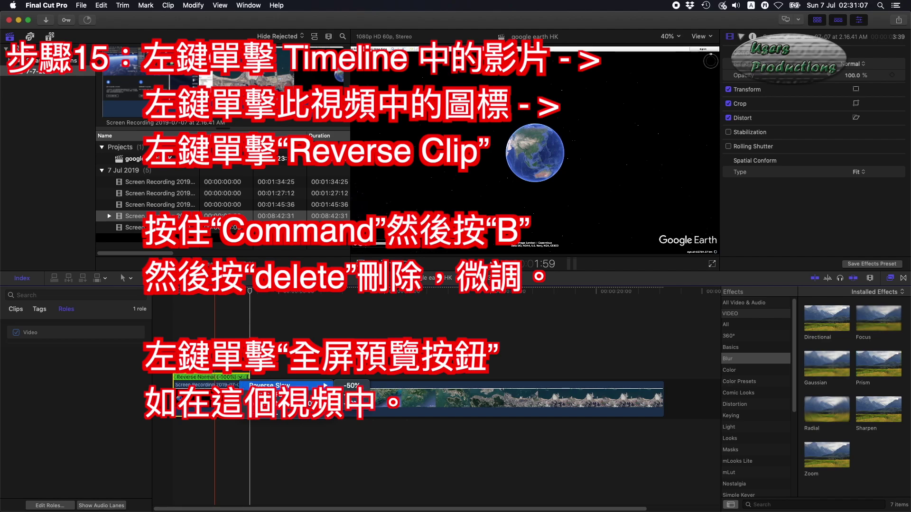
click(223, 380)
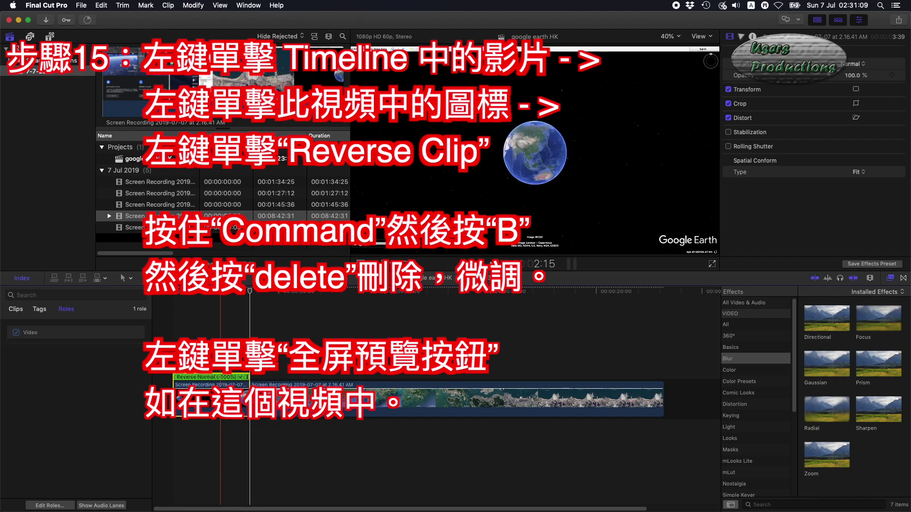
key(Delete)
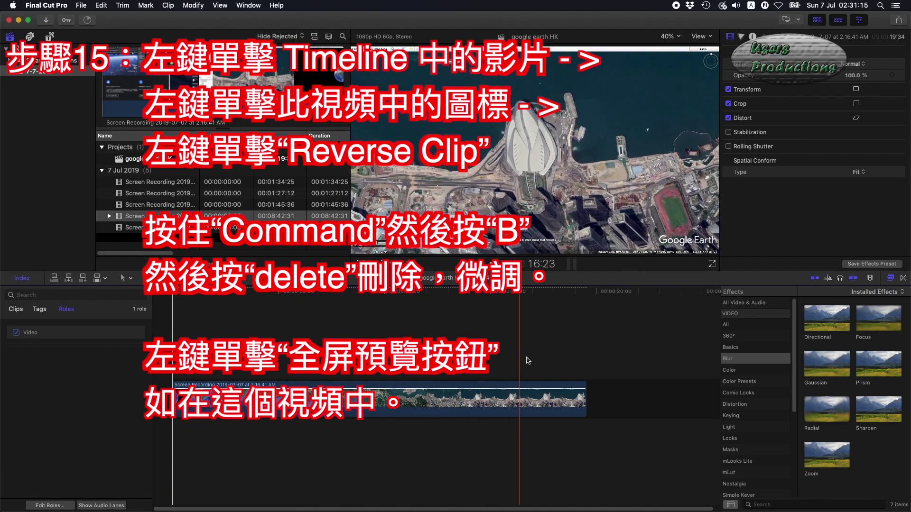
Step: Split the clip at 14:15 and delete everything after that point
click(475, 375)
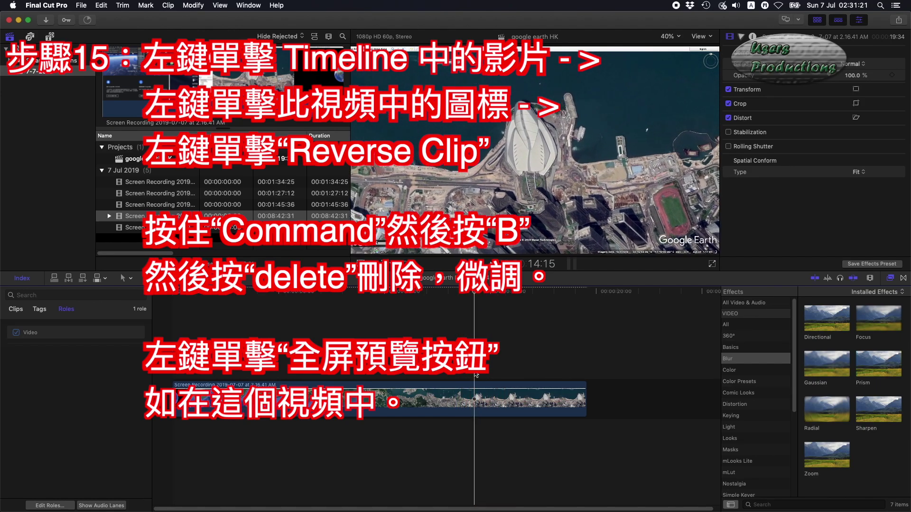
key(super+b)
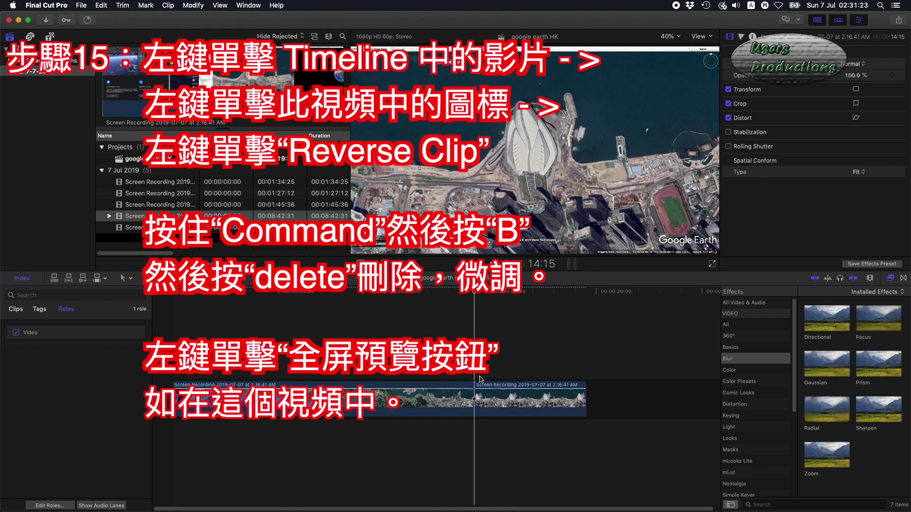
click(494, 390)
key(Delete)
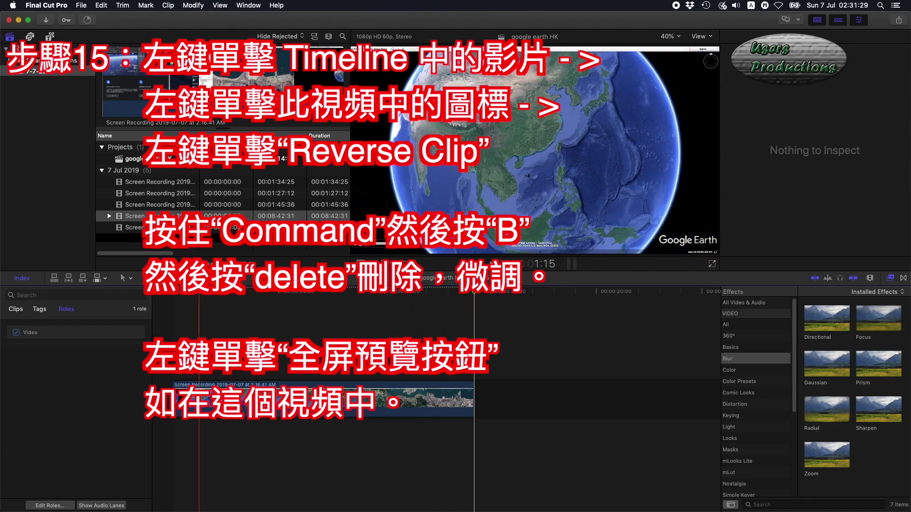
Step: Play the trimmed zoom-in from its start, finishing with a full-screen preview
click(173, 401)
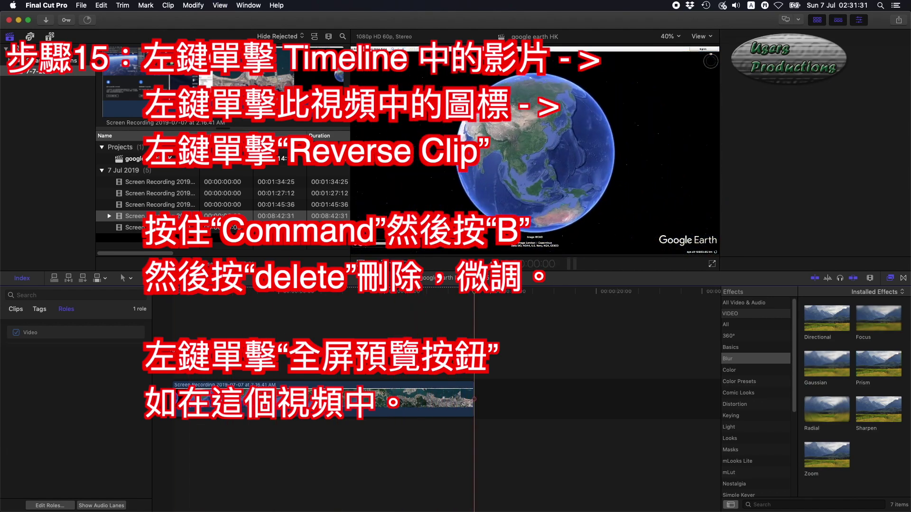
key(space)
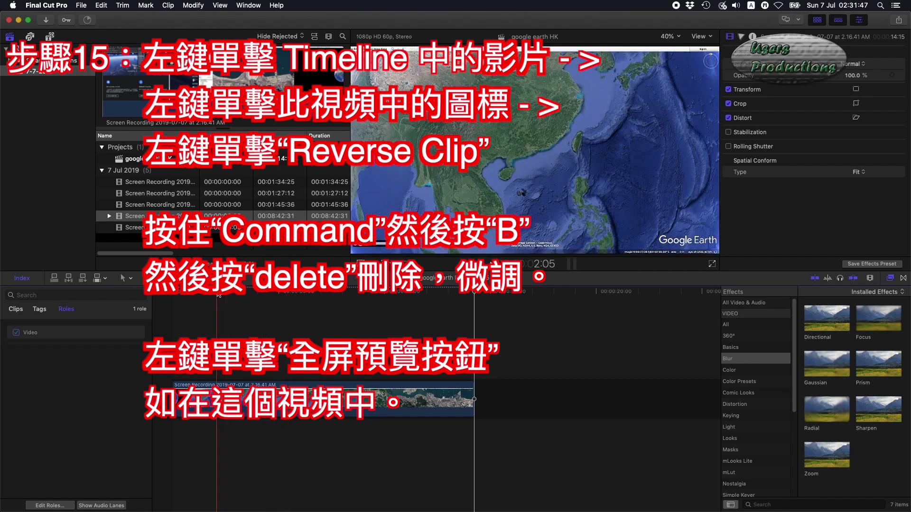
click(165, 296)
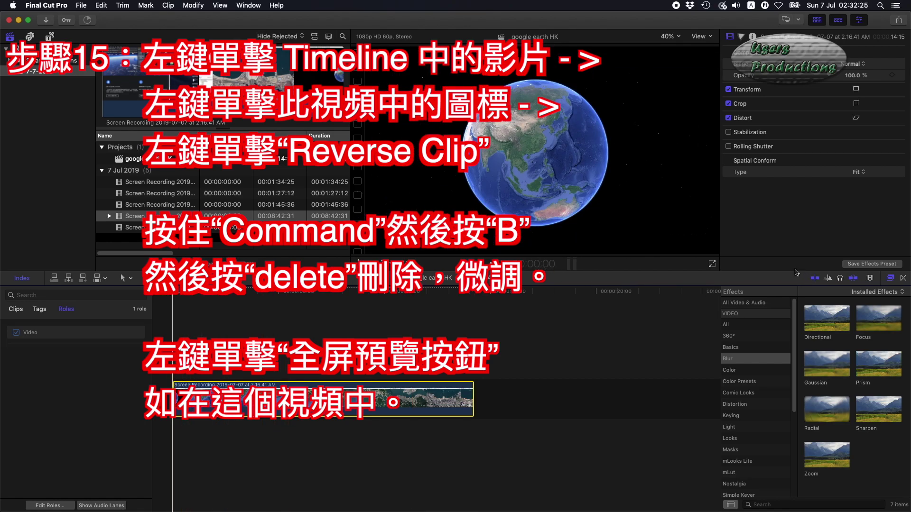
click(712, 265)
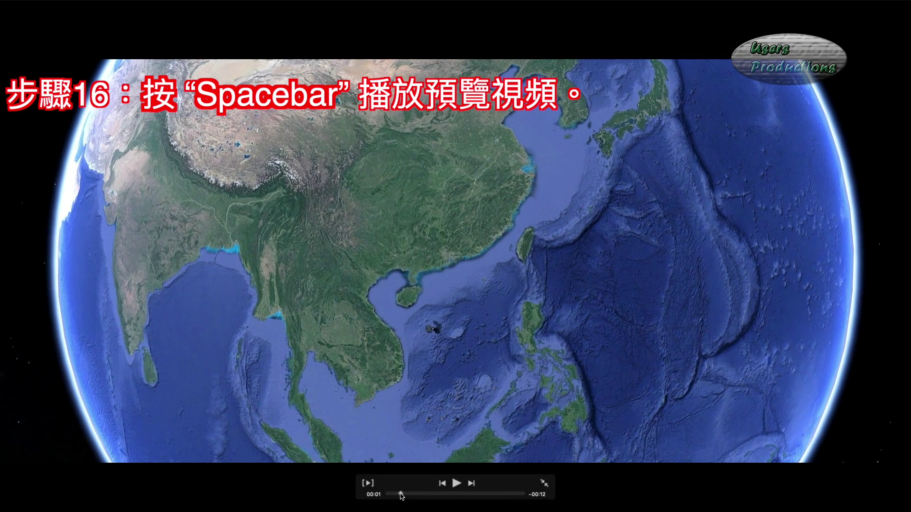
drag(401, 494, 362, 497)
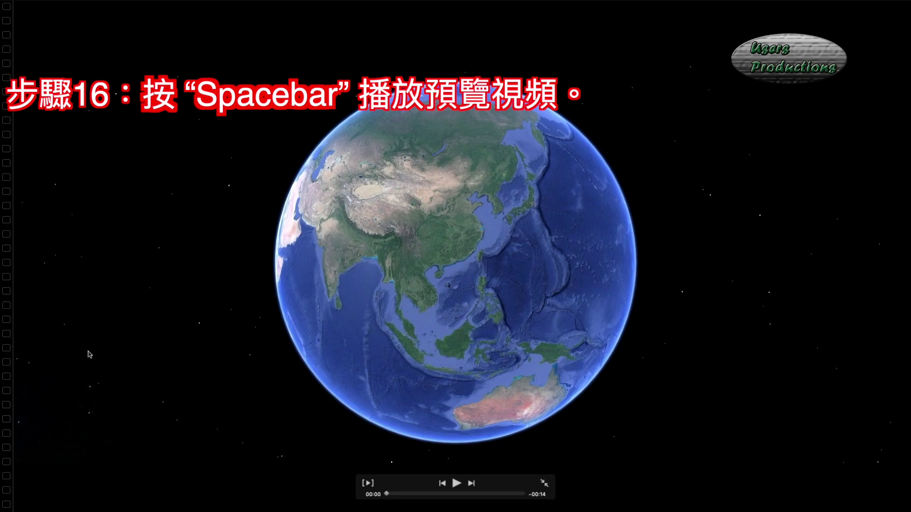
key(space)
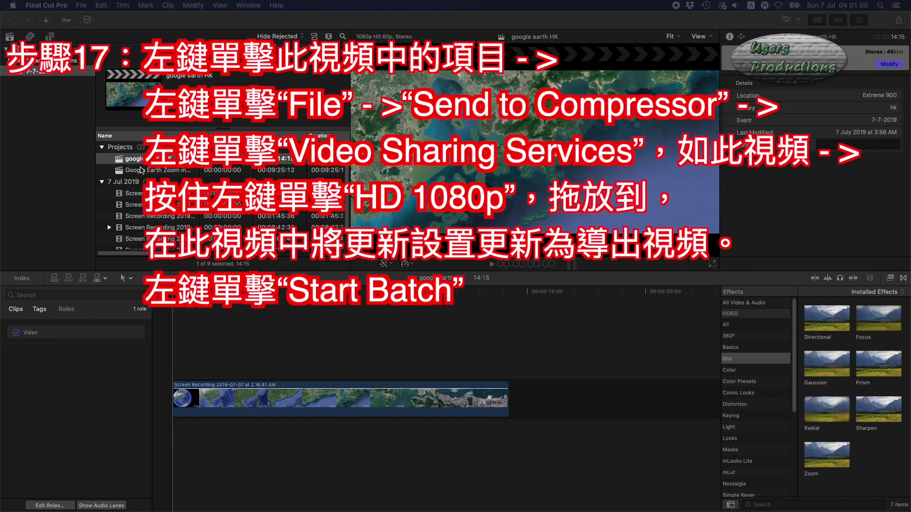
Step: Select the google earth HK project in the browser and send it to Compressor
click(139, 161)
double_click(122, 161)
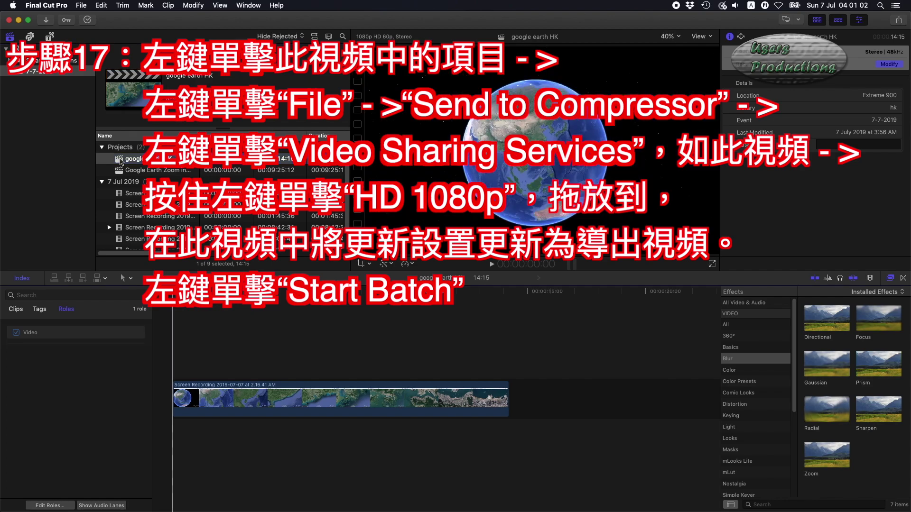
click(121, 162)
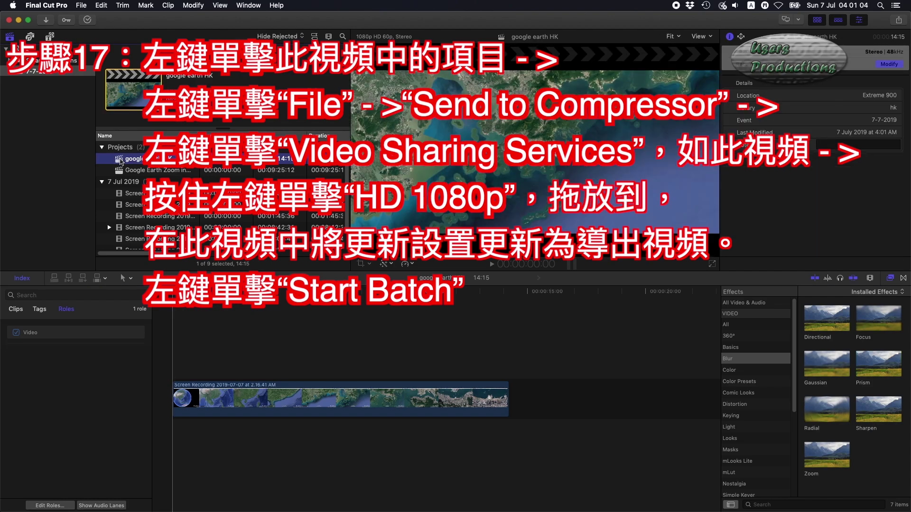
click(81, 7)
click(133, 127)
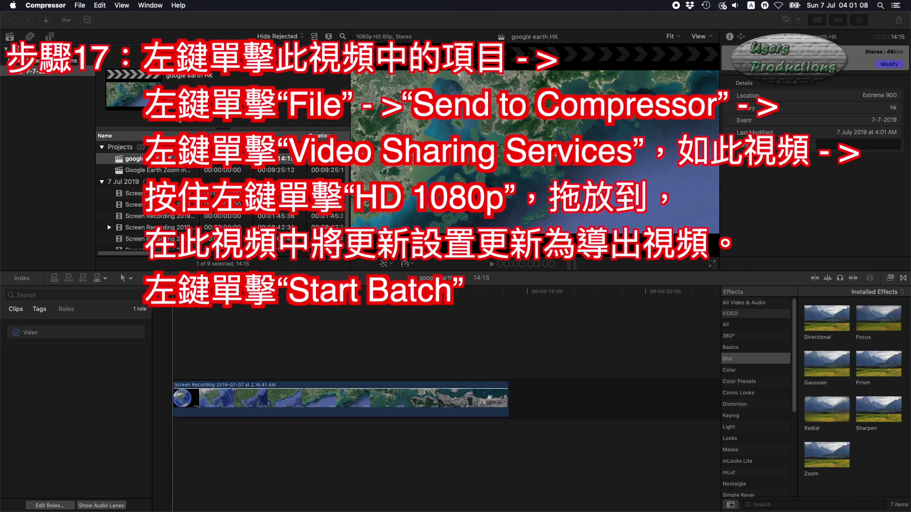
Step: Apply the HD 1080p video sharing setting to the google earth HK job and start the batch
click(30, 240)
drag(30, 240, 157, 262)
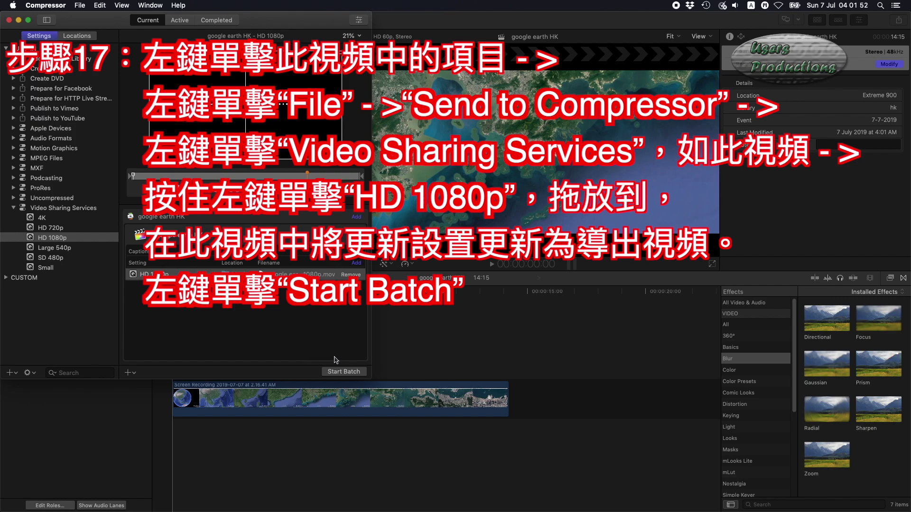
click(345, 373)
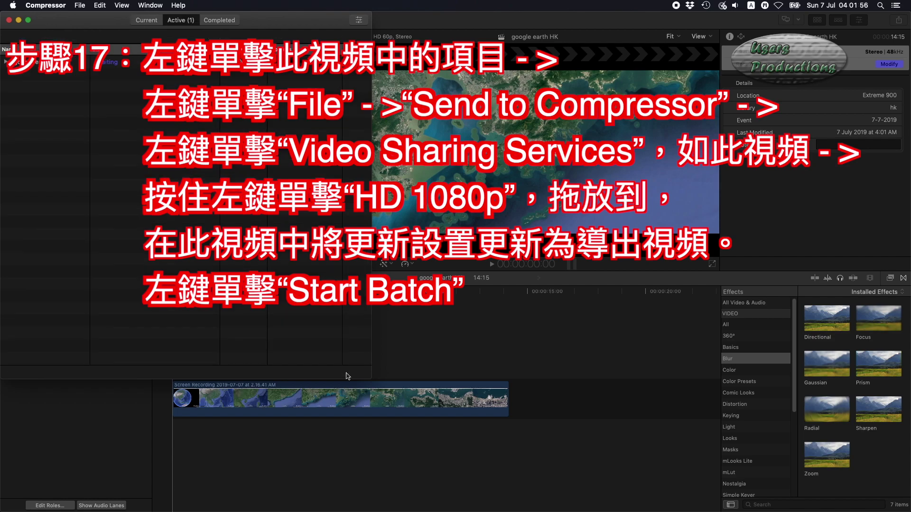
Step: Expand the active batch and its nested entries to monitor the encoding progress
click(6, 62)
click(12, 74)
click(21, 87)
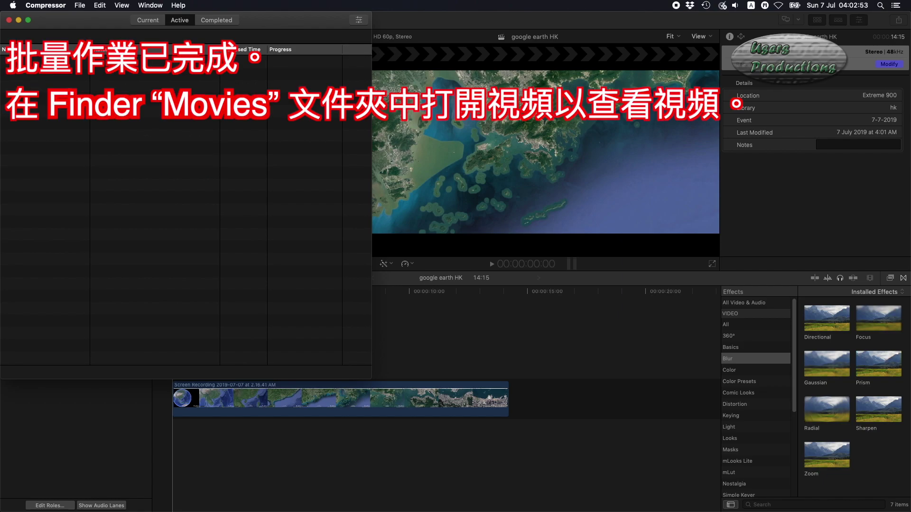
Step: Switch to the exported google earth HK video in QuickTime Player and play it full screen to the end
key(super+Tab)
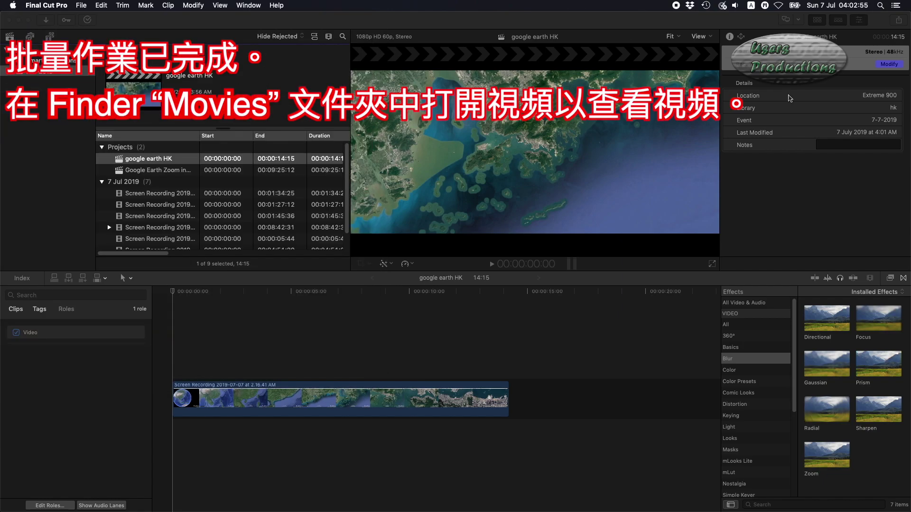
key(super+Tab)
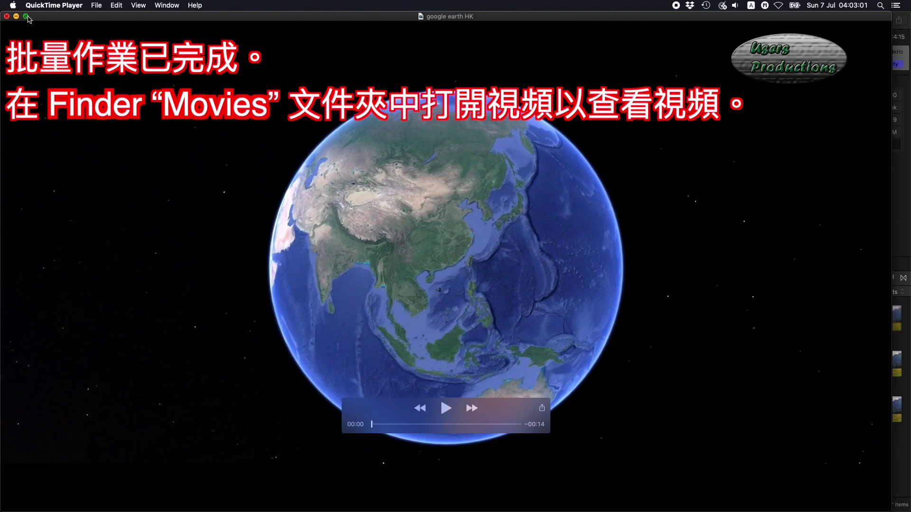
click(26, 17)
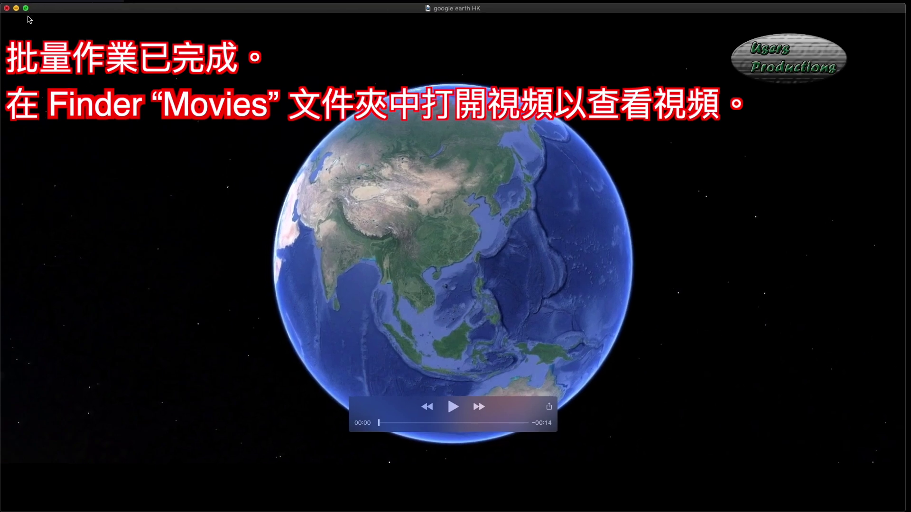
click(455, 406)
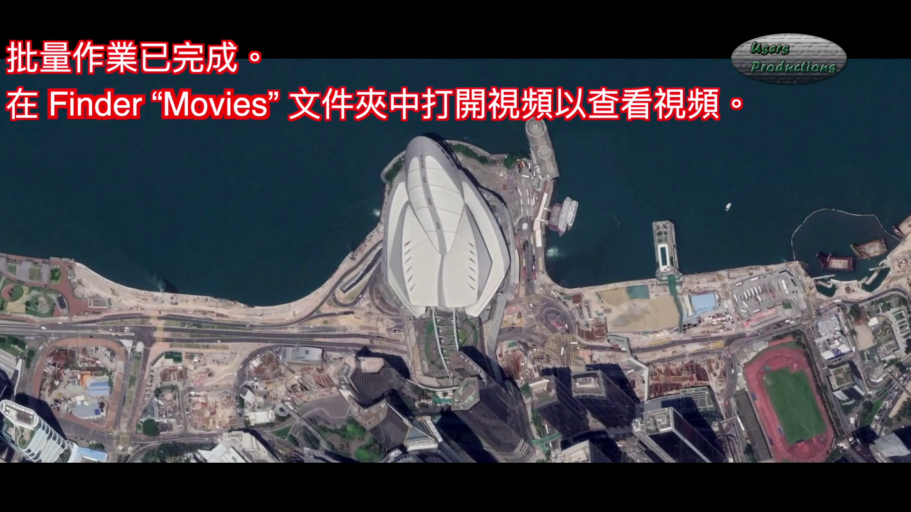
mouse_move(389, 349)
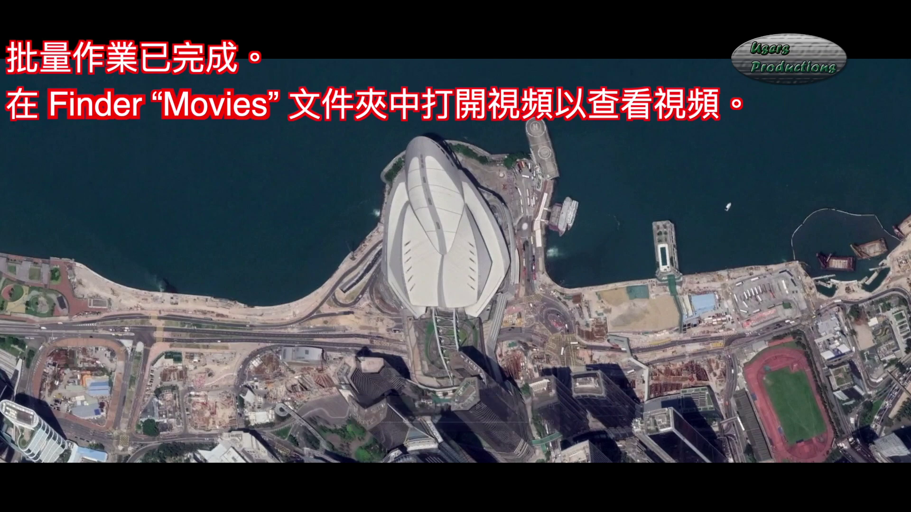